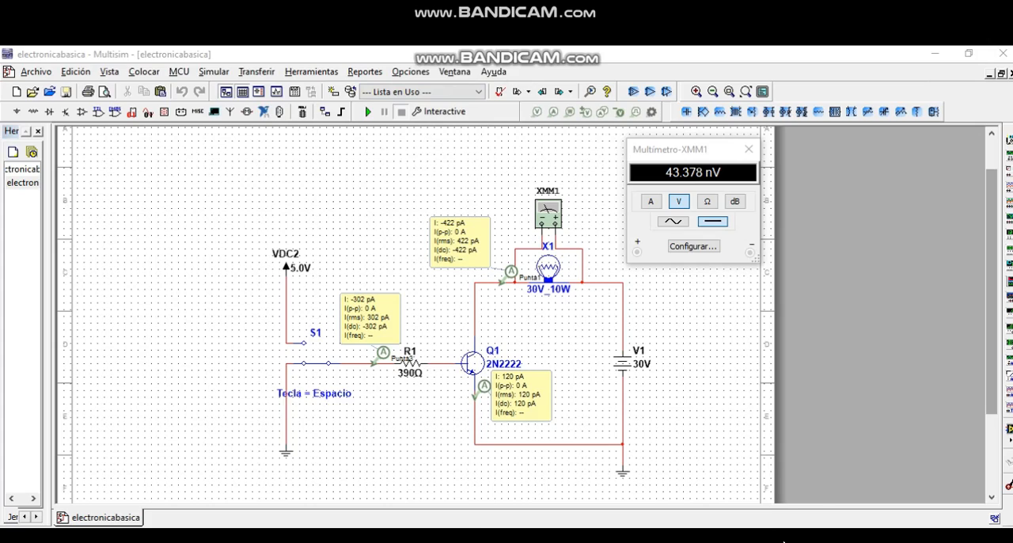
- Switch to the 2N3442 datasheet in the browser and examine the transistor's voltage and current ratings on the first page
{"action": "left_click", "coordinate": [247, 538]}
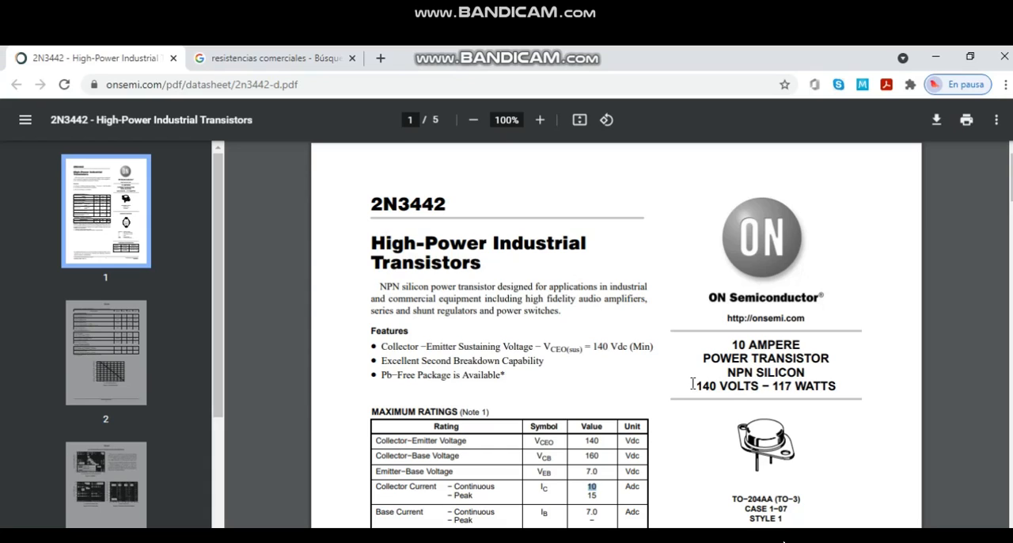
{"action": "scroll", "coordinate": [564, 434], "scroll_direction": "down", "scroll_amount": 2}
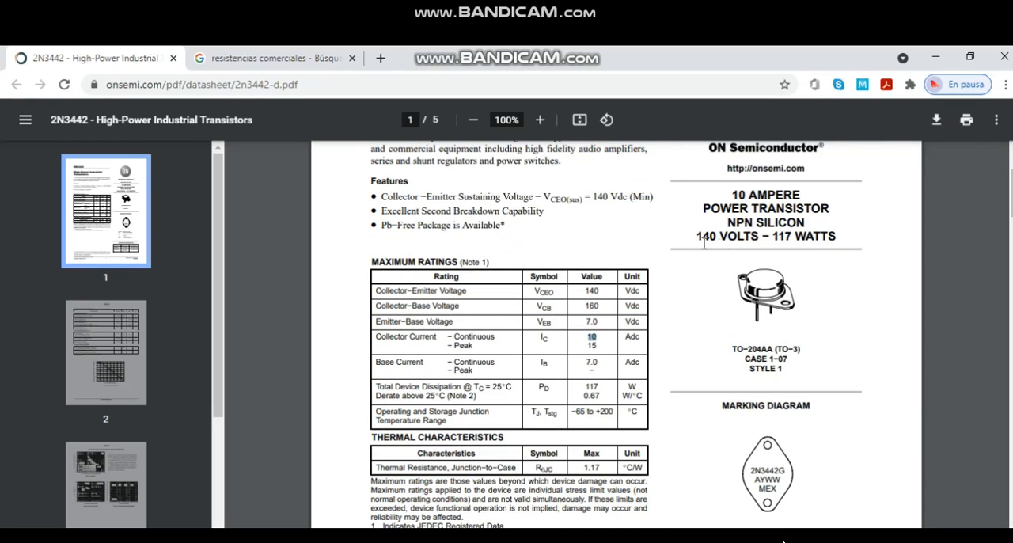
{"action": "left_click_drag", "start_coordinate": [697, 239], "coordinate": [757, 240]}
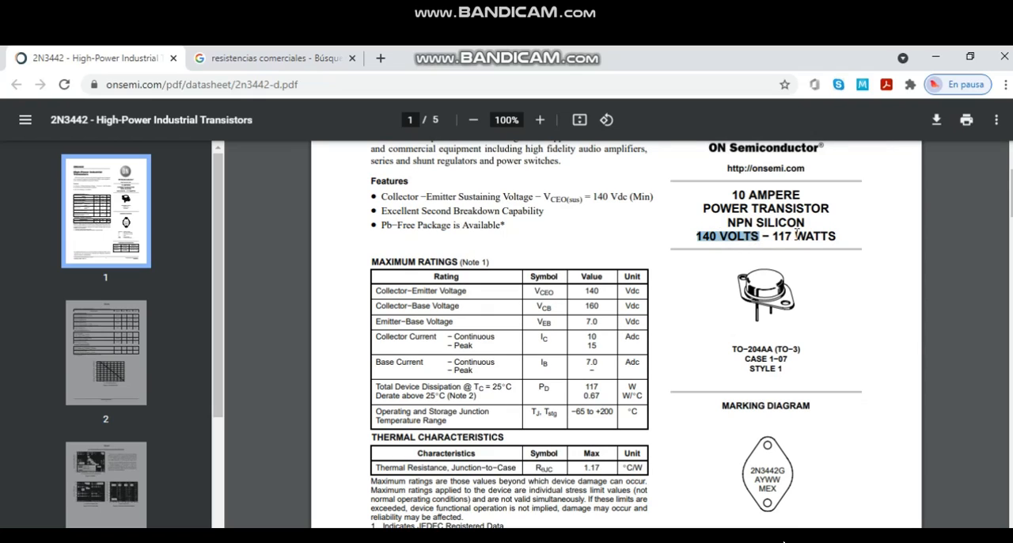
{"action": "left_click_drag", "start_coordinate": [742, 195], "coordinate": [790, 195]}
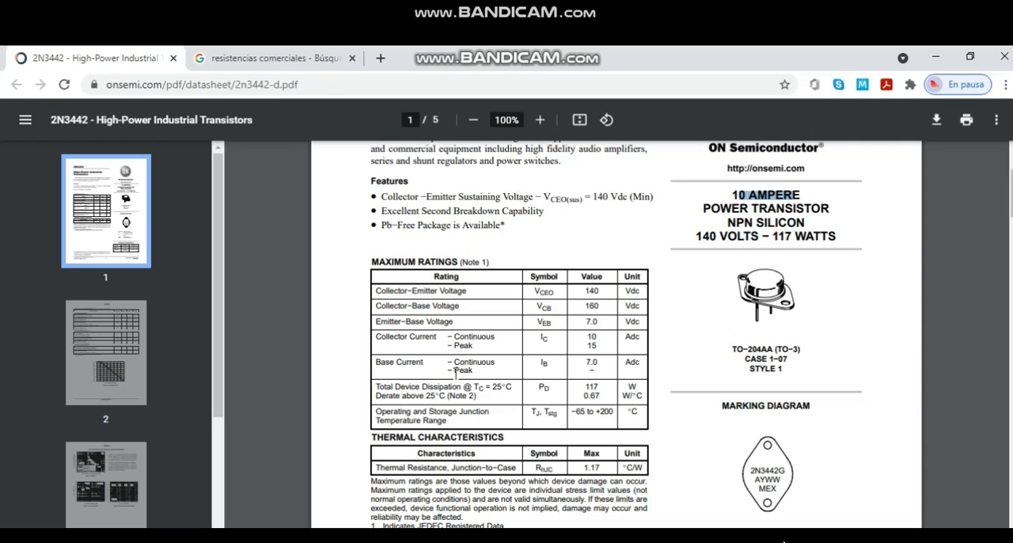
- Find the DC current gain in the datasheet's electrical characteristics and highlight its minimum value for a 3.0 A collector current
{"action": "scroll", "coordinate": [583, 365], "scroll_direction": "down", "scroll_amount": 1}
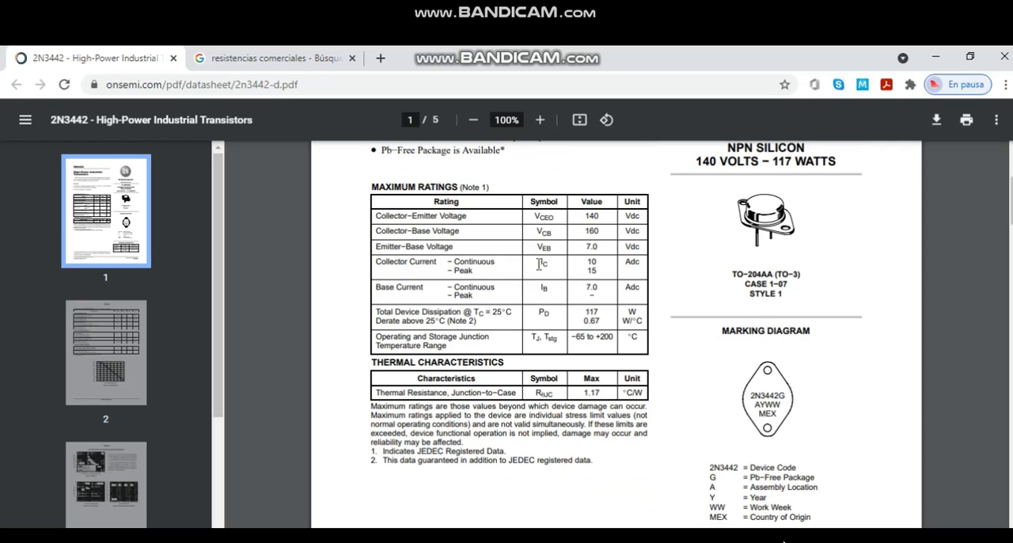
{"action": "scroll", "coordinate": [675, 452], "scroll_direction": "down", "scroll_amount": 1}
{"action": "scroll", "coordinate": [672, 452], "scroll_direction": "down", "scroll_amount": 7}
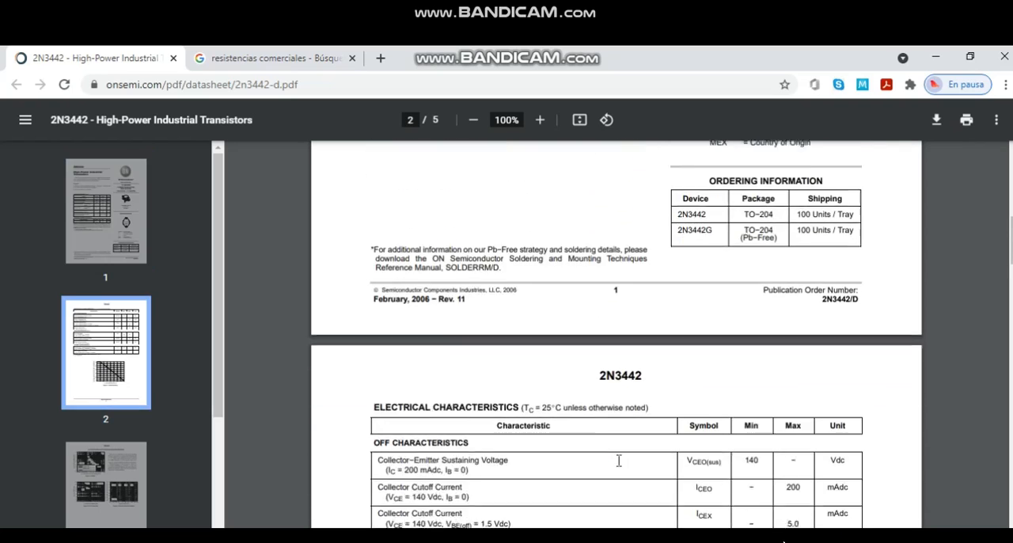
{"action": "right_click", "coordinate": [437, 379]}
{"action": "left_click", "coordinate": [405, 423]}
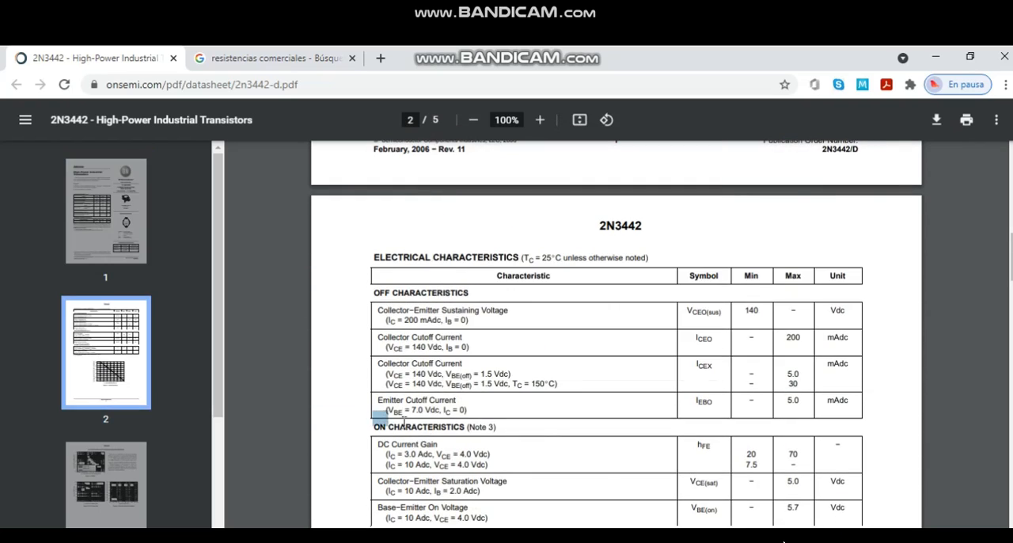
{"action": "scroll", "coordinate": [536, 423], "scroll_direction": "down", "scroll_amount": 2}
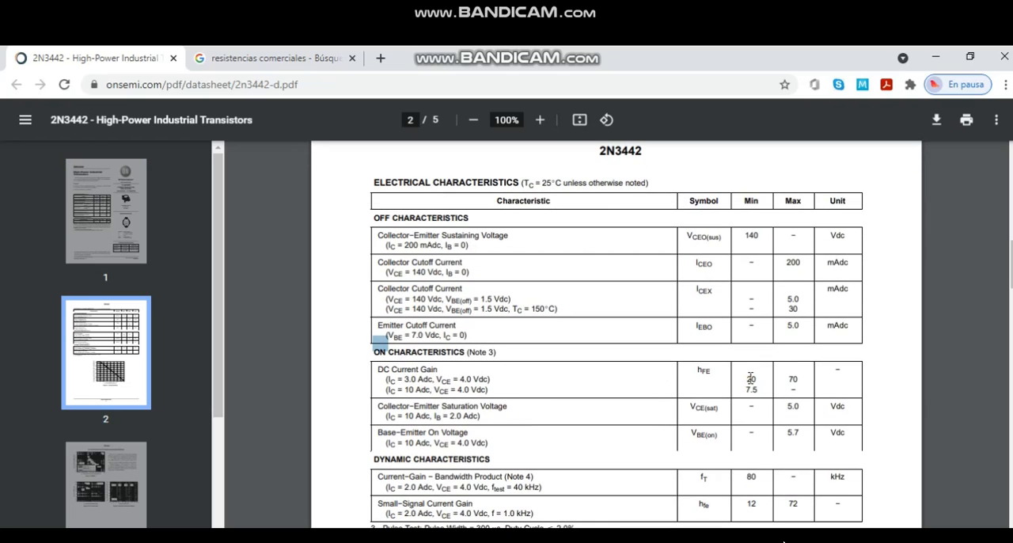
{"action": "left_click_drag", "start_coordinate": [751, 379], "coordinate": [770, 383]}
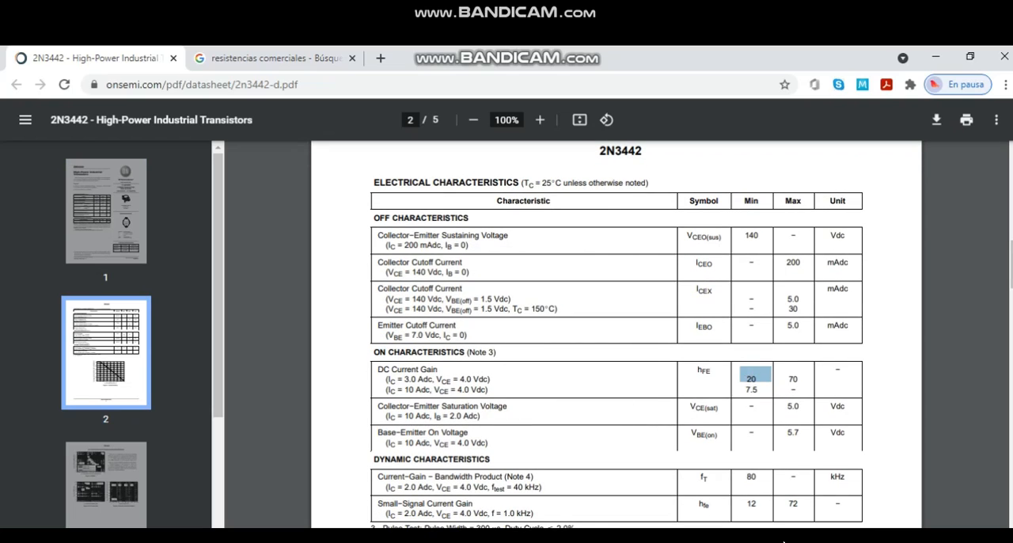
- Switch to the calculo_transistor drawing in Paint and circle the handwritten B=20 in red with the brush
{"action": "key", "text": "alt+Tab"}
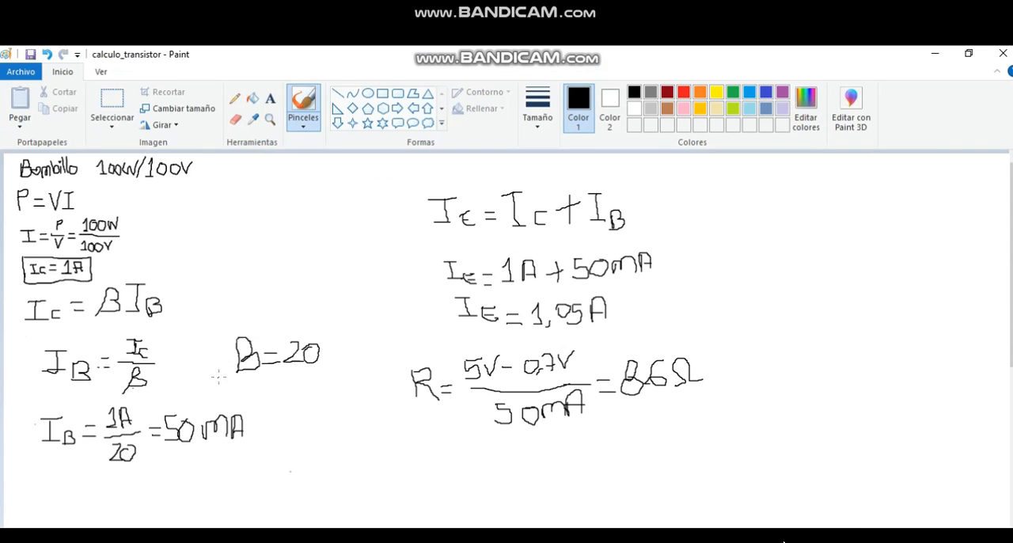
{"action": "left_click", "coordinate": [299, 98]}
{"action": "left_click", "coordinate": [684, 93]}
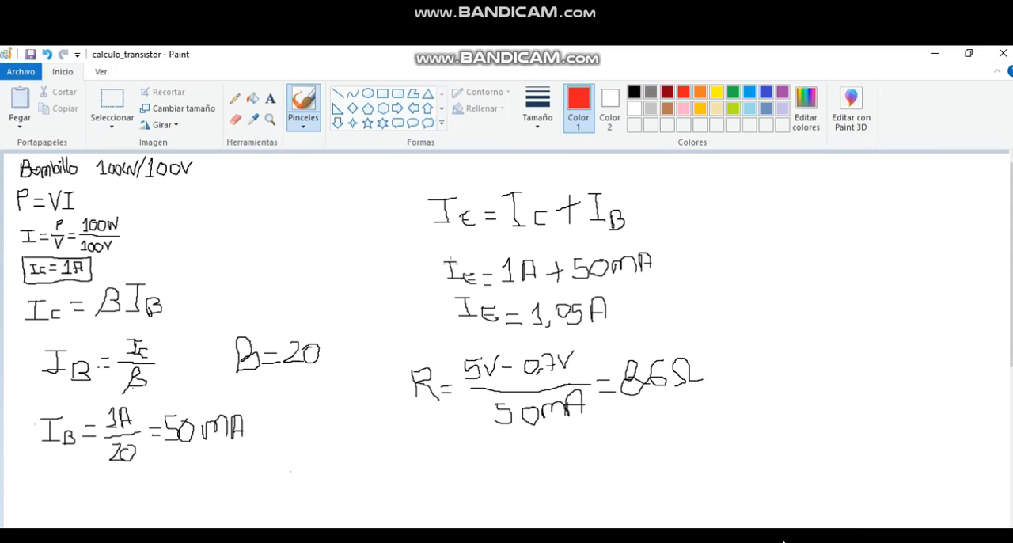
{"action": "left_click_drag", "start_coordinate": [234, 388], "coordinate": [294, 390]}
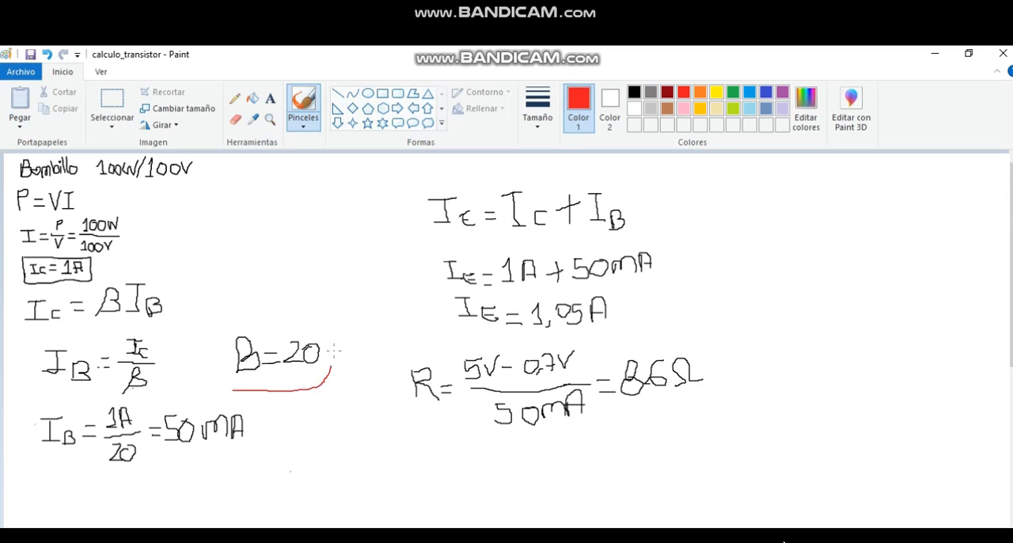
{"action": "mouse_move", "coordinate": [334, 350]}
{"action": "left_mouse_down"}
{"action": "mouse_move", "coordinate": [236, 317]}
{"action": "mouse_move", "coordinate": [221, 378]}
{"action": "left_mouse_up"}
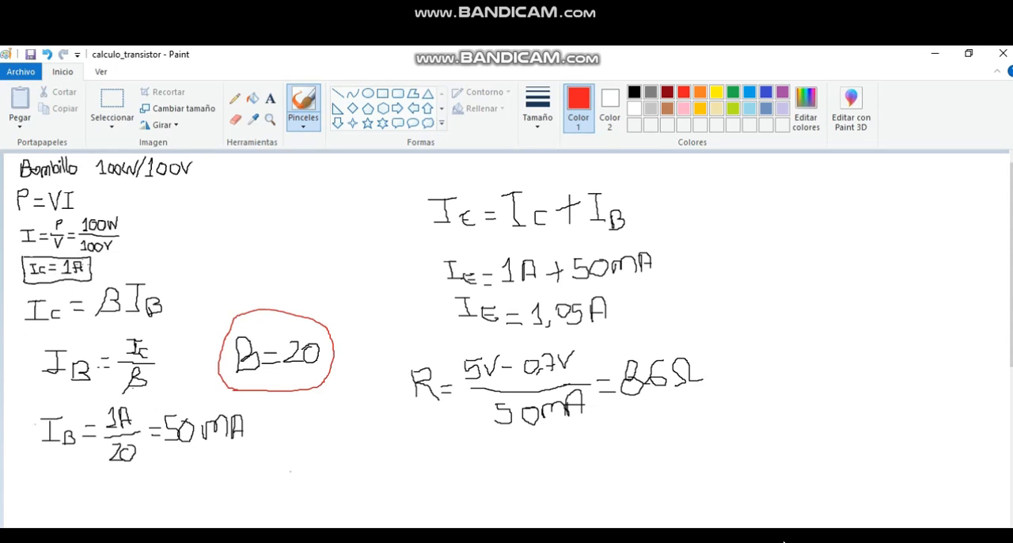
- Return to the Multisim schematic, close the XMM1 multimeter window and delete the 2N2222 transistor
{"action": "left_click", "coordinate": [945, 57]}
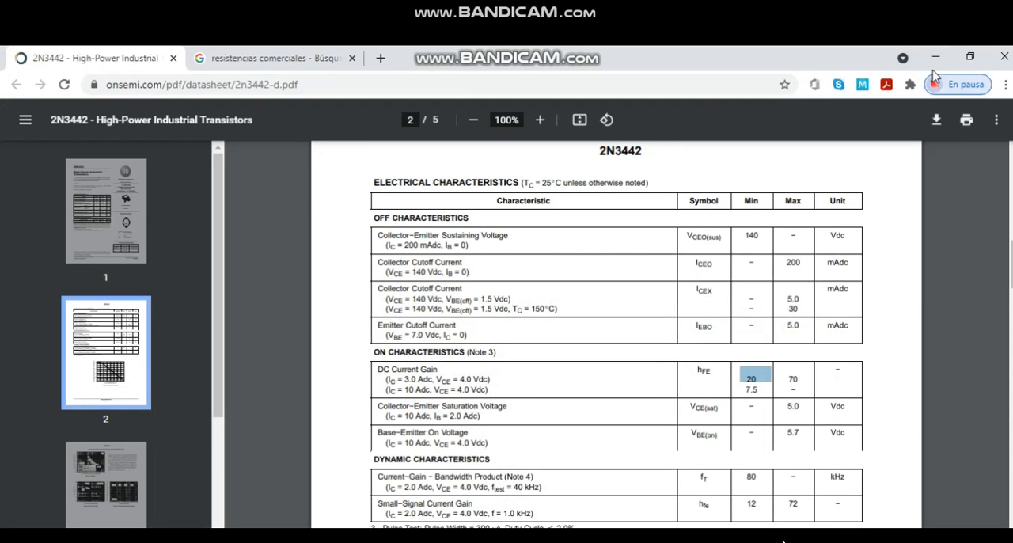
{"action": "left_click", "coordinate": [784, 542]}
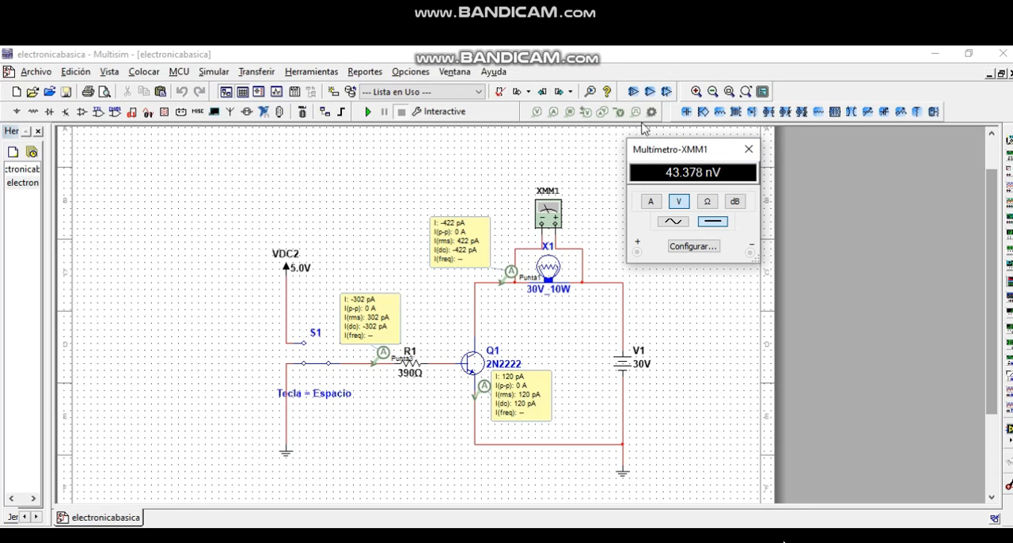
{"action": "left_click", "coordinate": [749, 148]}
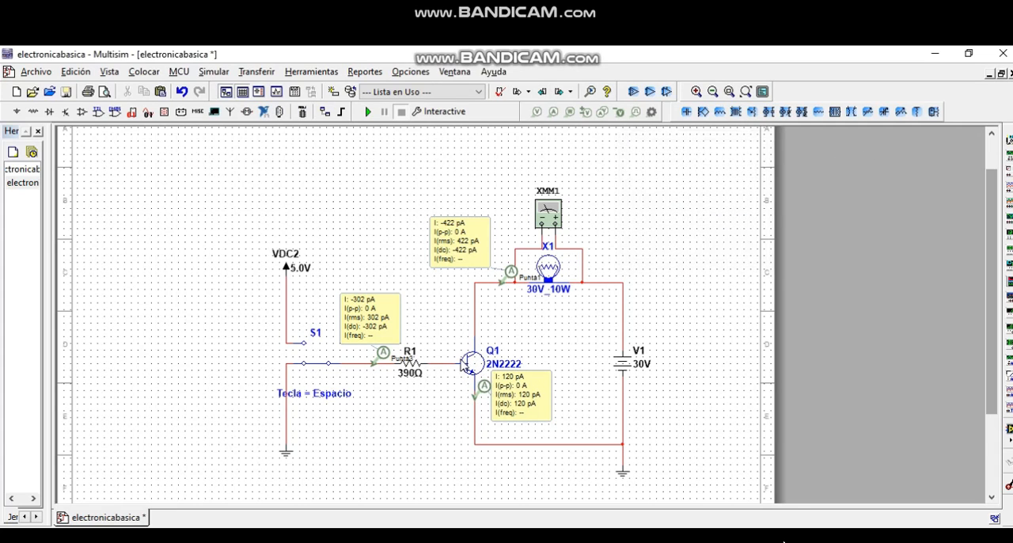
{"action": "left_click", "coordinate": [469, 364]}
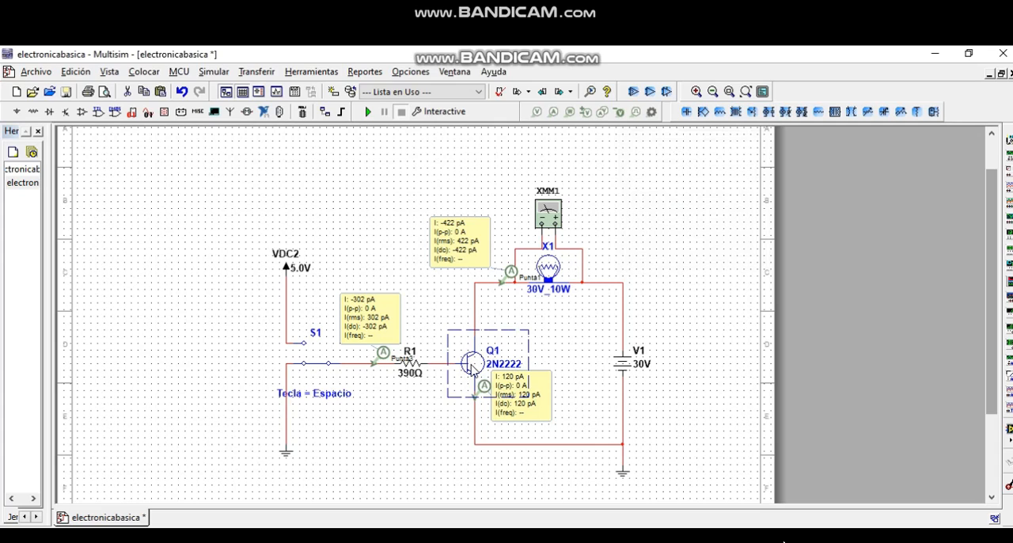
{"action": "key", "text": "Delete"}
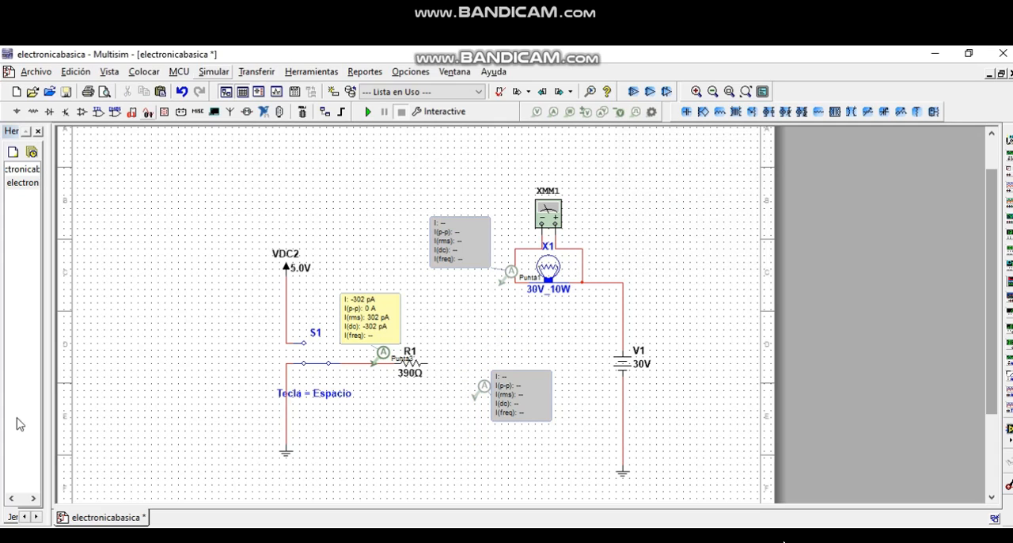
- Place a 2N3442G NPN transistor from the master database between resistor R1 and the emitter probe
{"action": "left_click", "coordinate": [66, 112]}
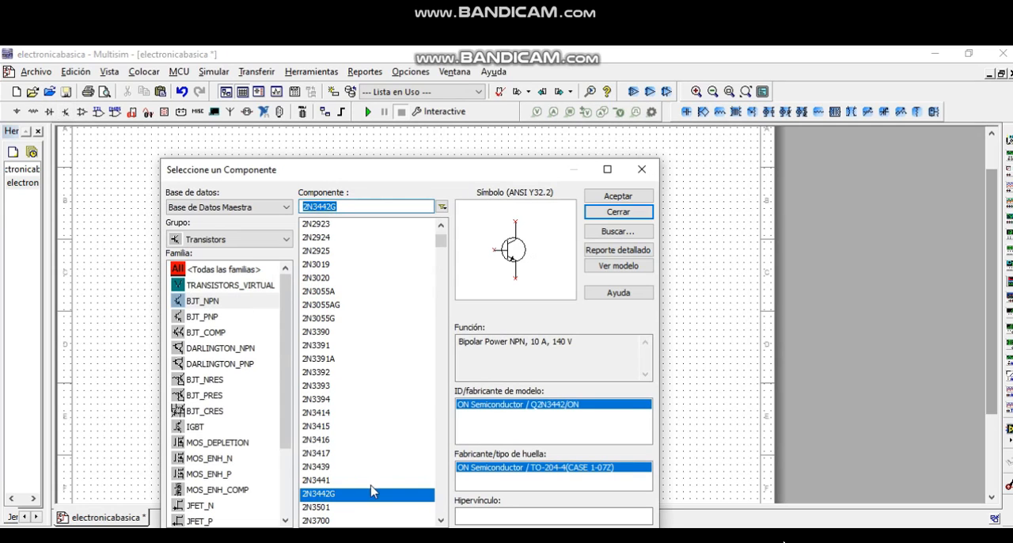
{"action": "left_click", "coordinate": [326, 495]}
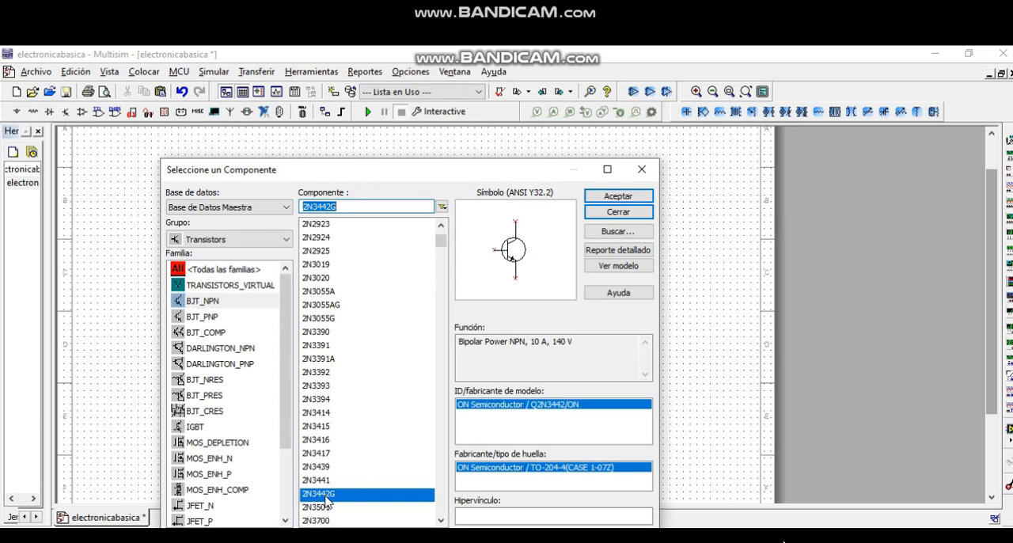
{"action": "left_click", "coordinate": [616, 195]}
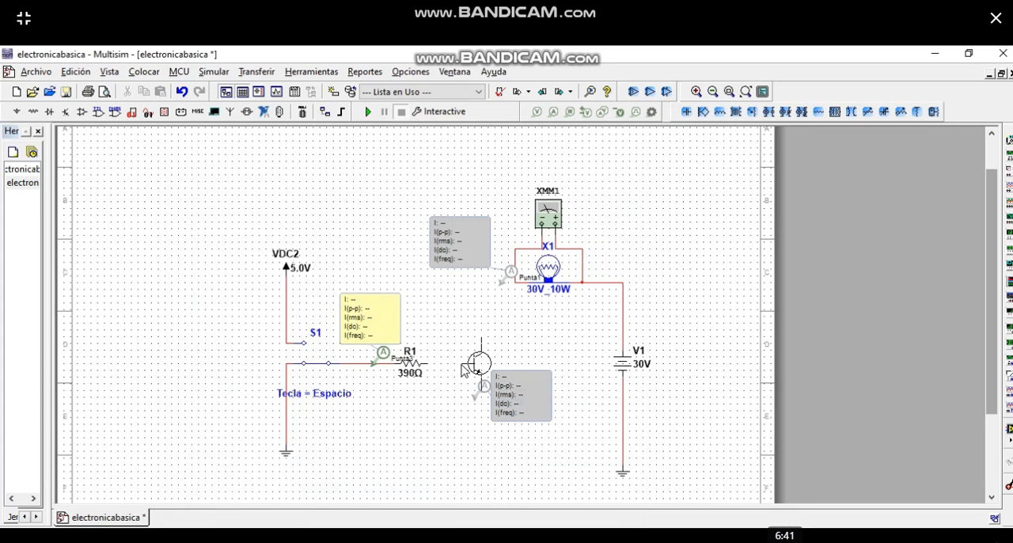
{"action": "left_click", "coordinate": [465, 362]}
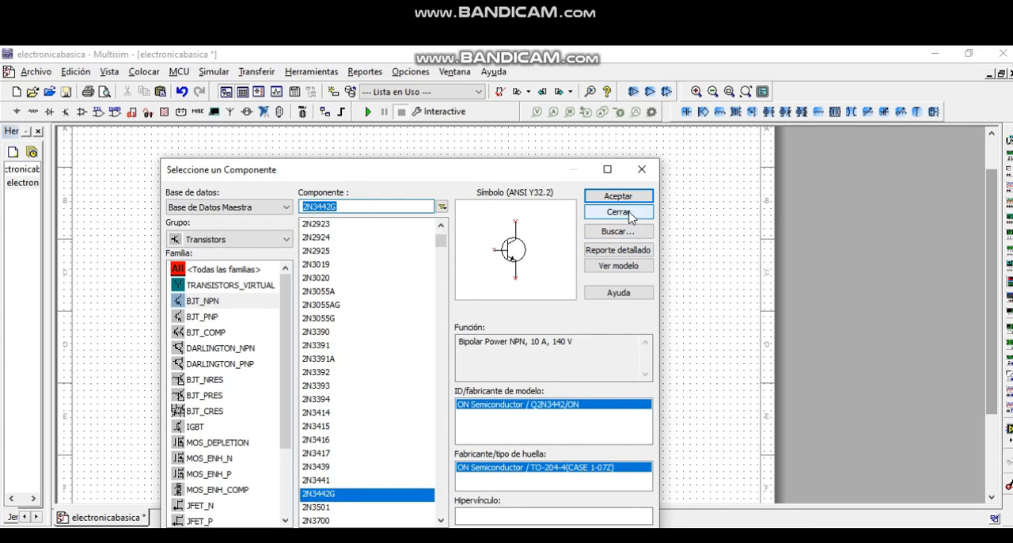
{"action": "left_click", "coordinate": [620, 213]}
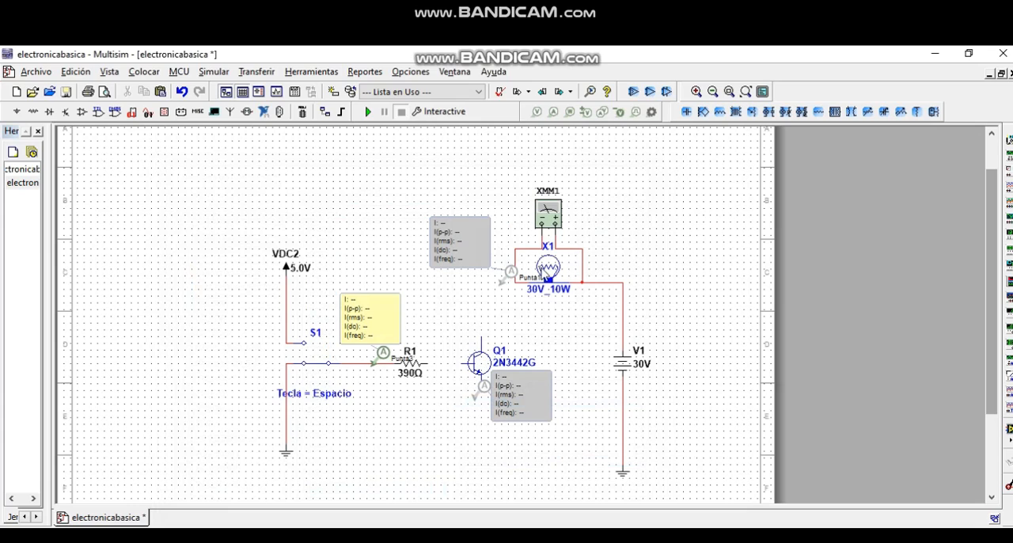
- Place a 100V_100W lamp from the Indicators group just below the existing 30V_10W lamp
{"action": "left_click", "coordinate": [548, 277]}
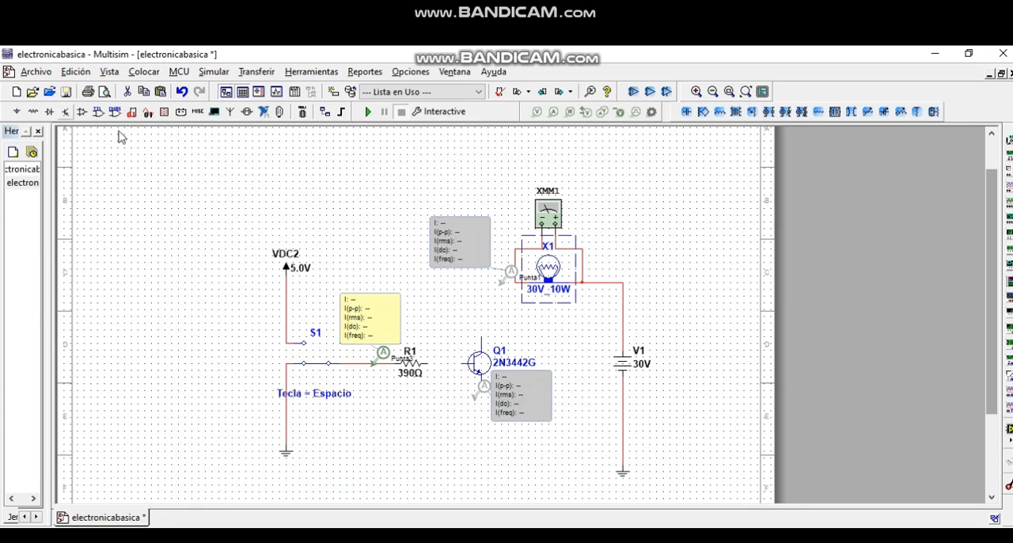
{"action": "left_click", "coordinate": [165, 113]}
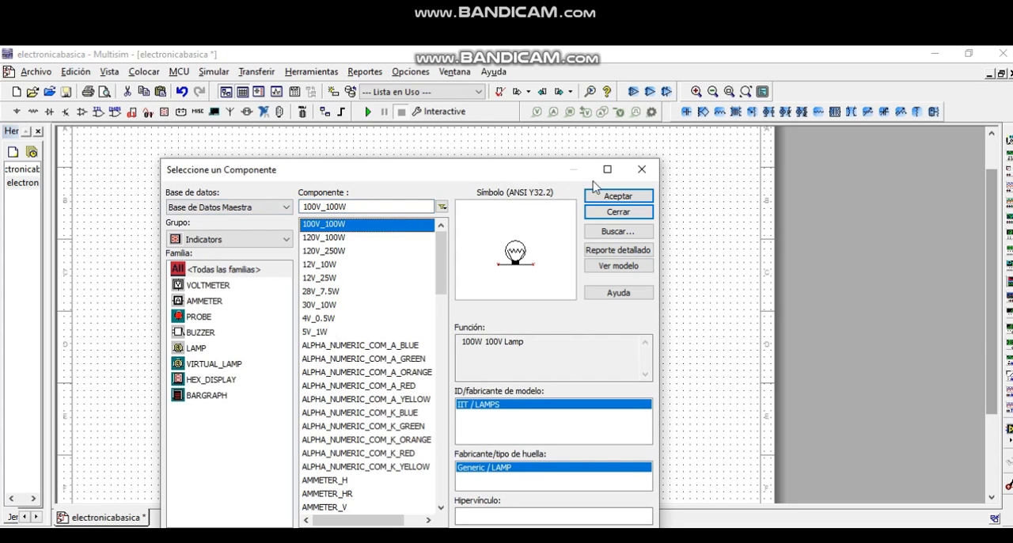
{"action": "left_click", "coordinate": [620, 202]}
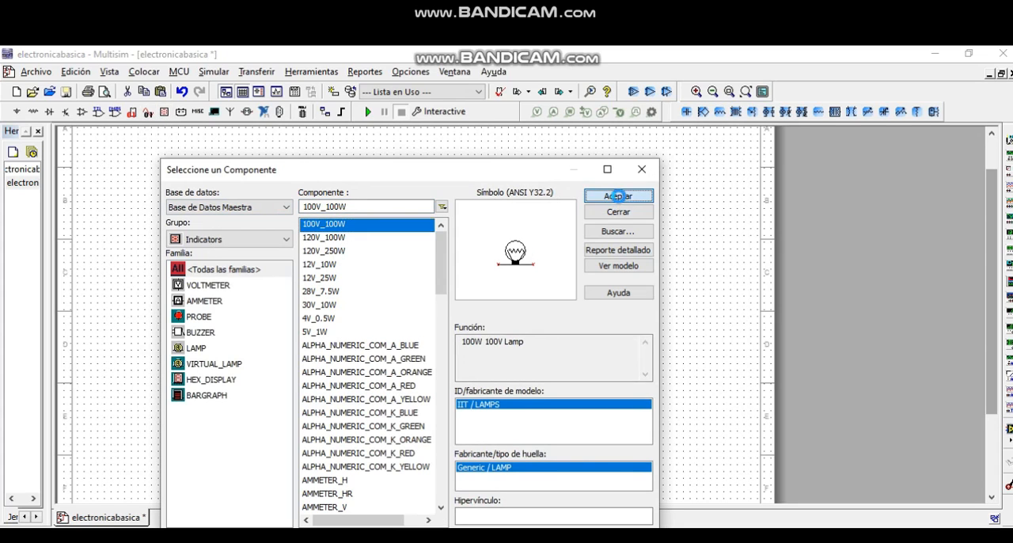
{"action": "left_click", "coordinate": [538, 314]}
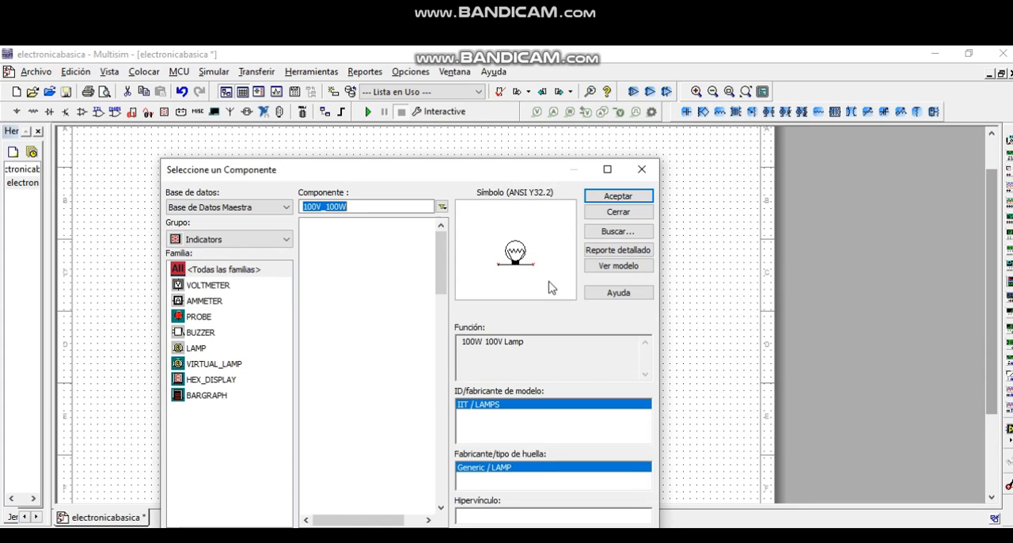
{"action": "left_click", "coordinate": [617, 212]}
- Delete the 30V_10W lamp and move the 100V_100W lamp into its place under the multimeter
{"action": "left_click", "coordinate": [553, 280]}
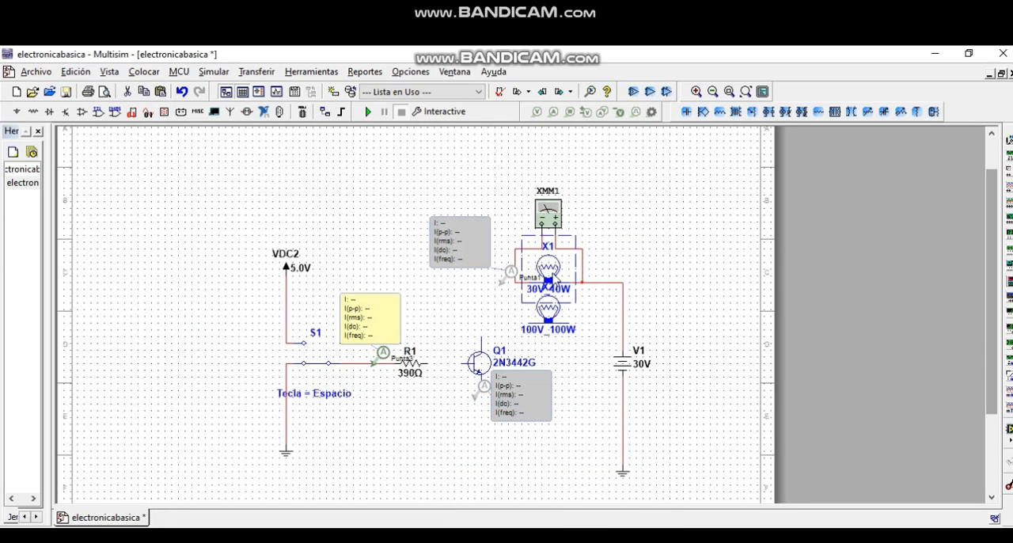
{"action": "key", "text": "Delete"}
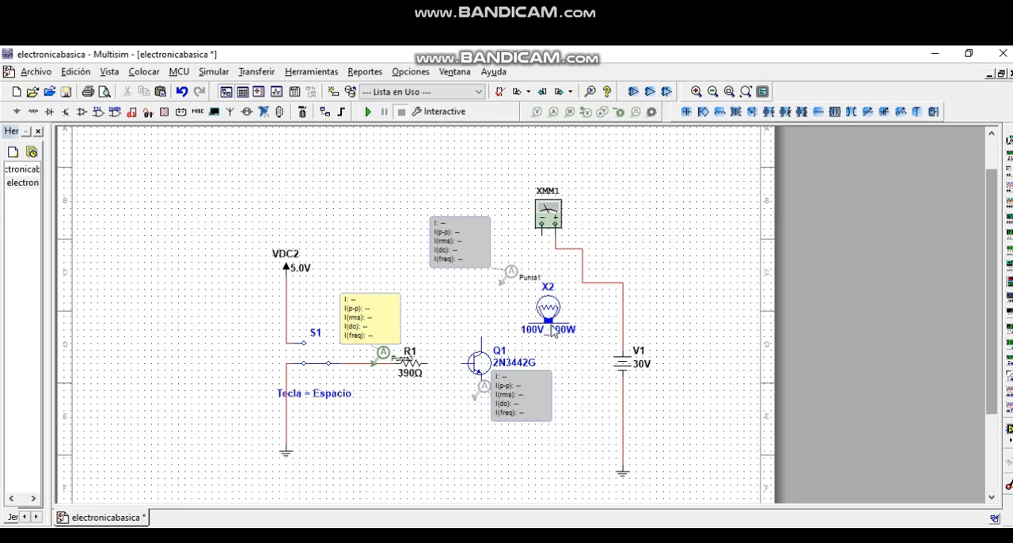
{"action": "mouse_move", "coordinate": [543, 285]}
{"action": "left_mouse_down"}
{"action": "mouse_move", "coordinate": [543, 274]}
{"action": "mouse_move", "coordinate": [544, 290]}
{"action": "left_mouse_up"}
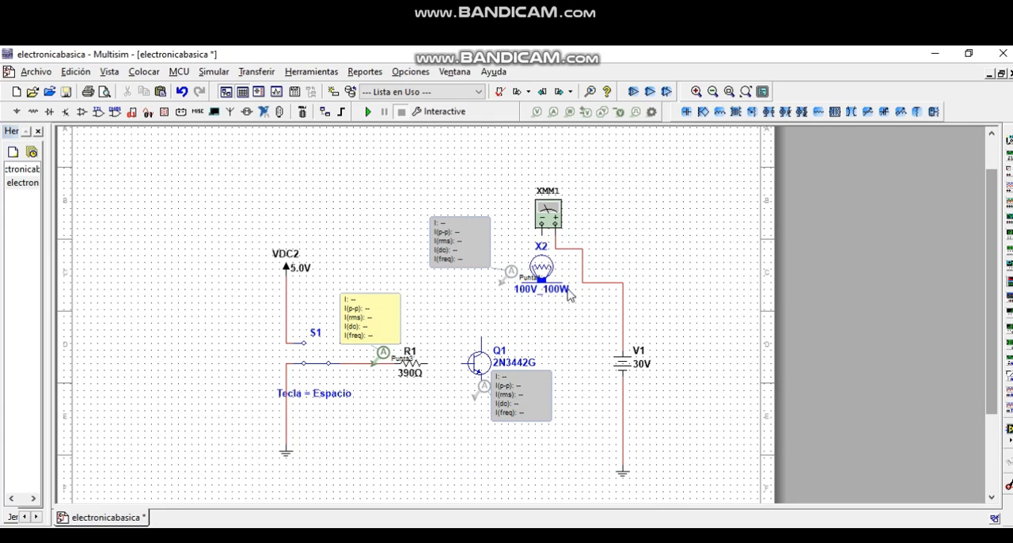
- Wire the 100V_100W lamp between the V1 supply line and Q1's collector, and connect R1 to Q1's base
{"action": "left_click", "coordinate": [563, 281]}
{"action": "left_click", "coordinate": [583, 282]}
{"action": "left_click", "coordinate": [505, 285]}
{"action": "left_click", "coordinate": [480, 339]}
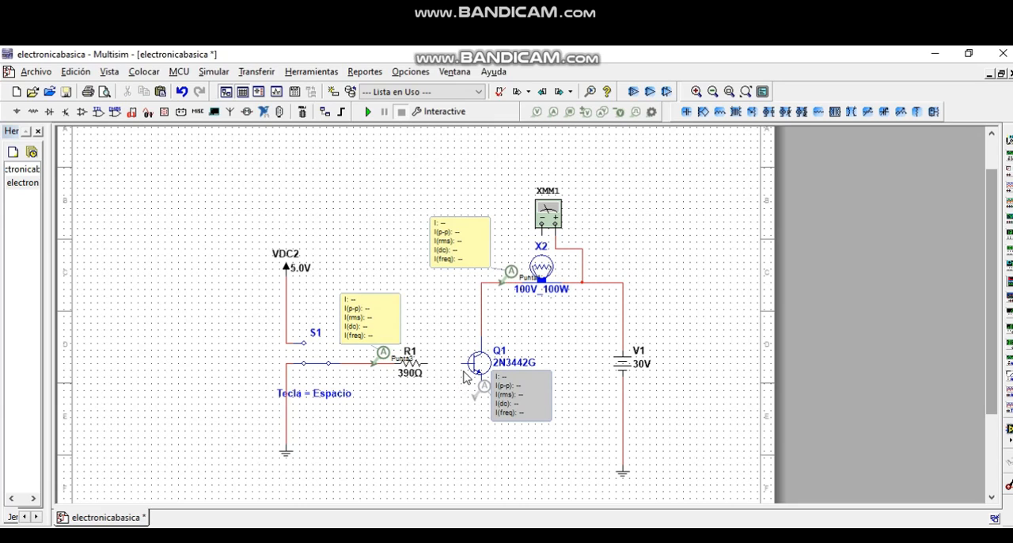
{"action": "left_click", "coordinate": [426, 363]}
- Delete the emitter current probe Punta2 and wire Q1's emitter to the ground line below V1
{"action": "left_click_drag", "start_coordinate": [523, 387], "coordinate": [548, 381]}
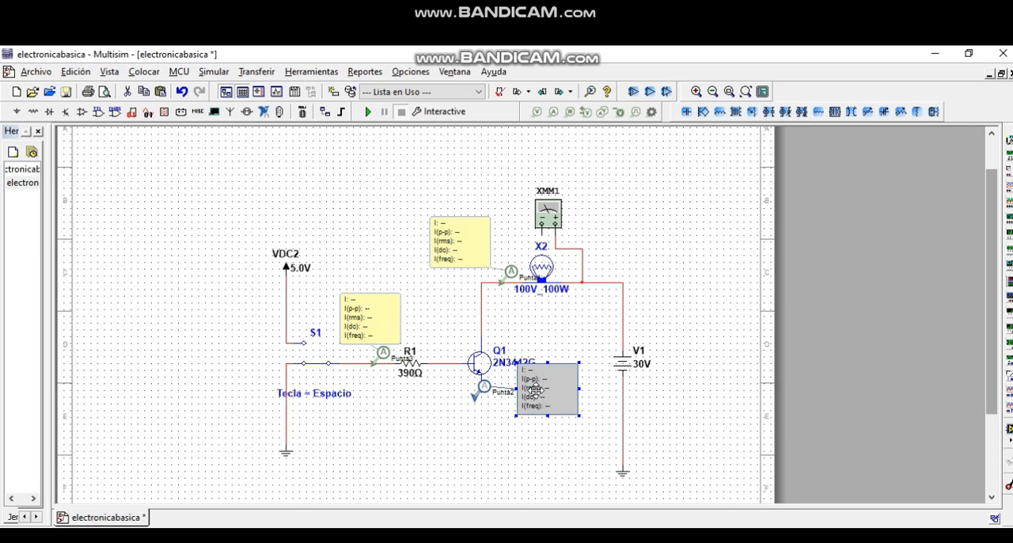
{"action": "key", "text": "Delete"}
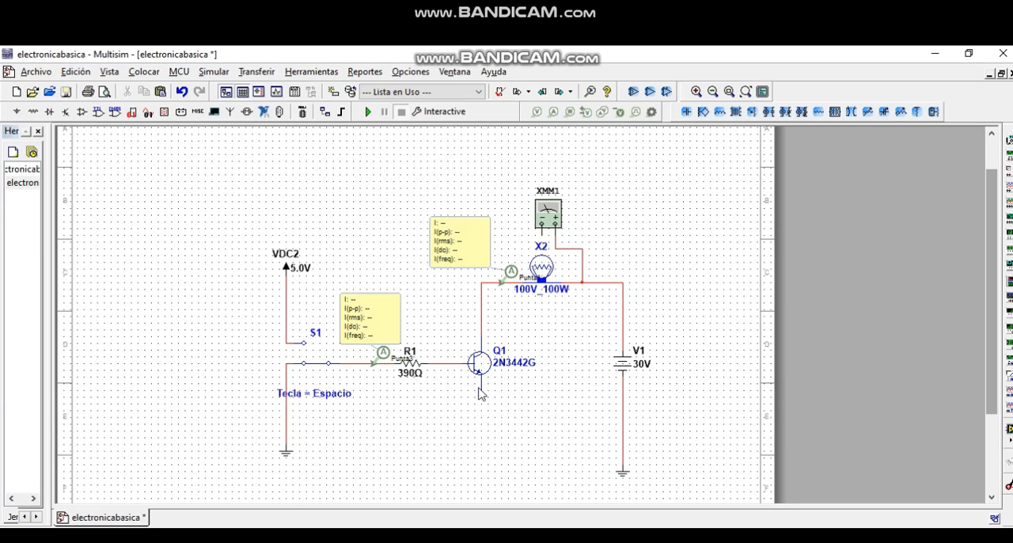
{"action": "left_click", "coordinate": [624, 445]}
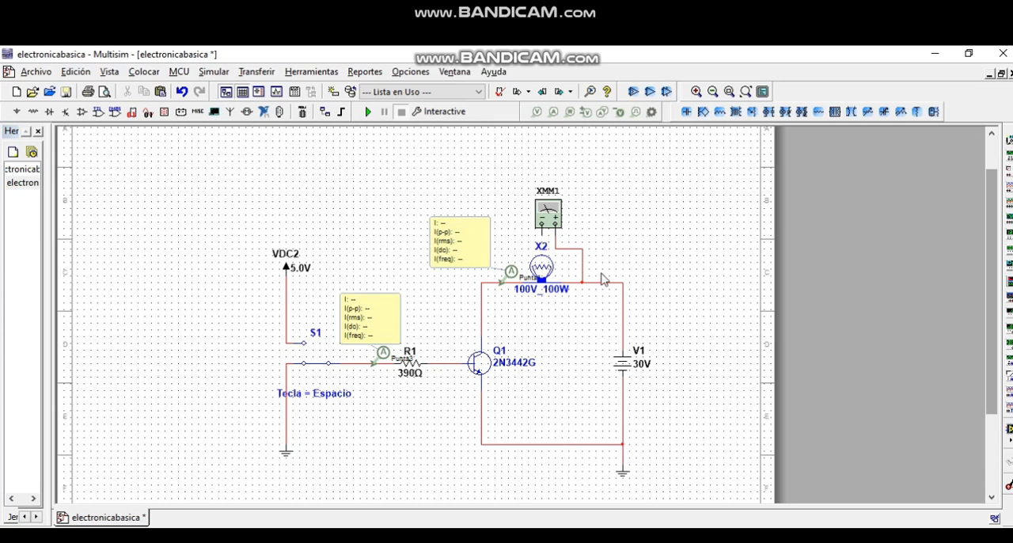
- Connect the multimeter's negative terminal to the collector side of the 100V_100W lamp
{"action": "left_click", "coordinate": [541, 228]}
{"action": "left_click", "coordinate": [516, 278]}
- Set the DC source V1's voltage to 110 V
{"action": "left_click", "coordinate": [630, 361]}
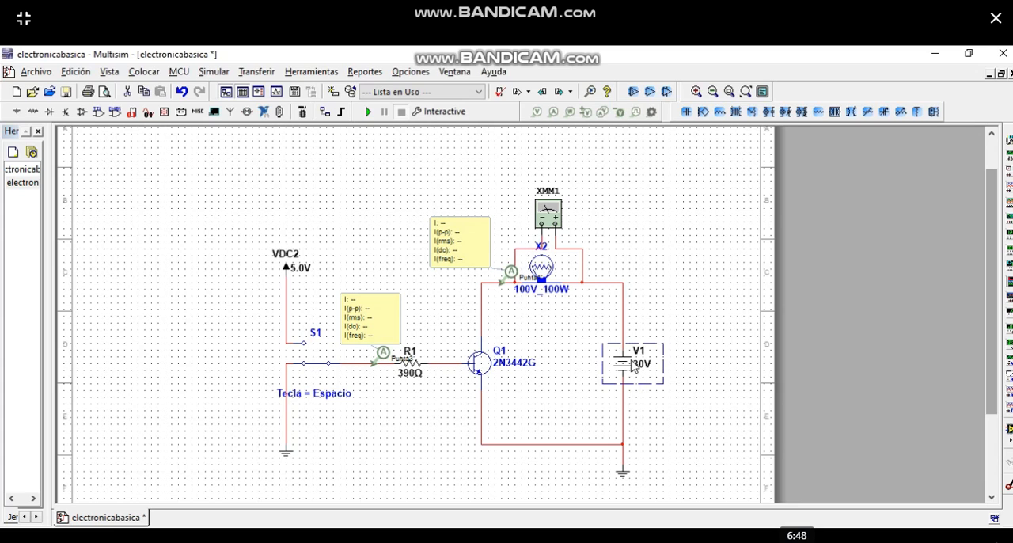
{"action": "double_click", "coordinate": [629, 361]}
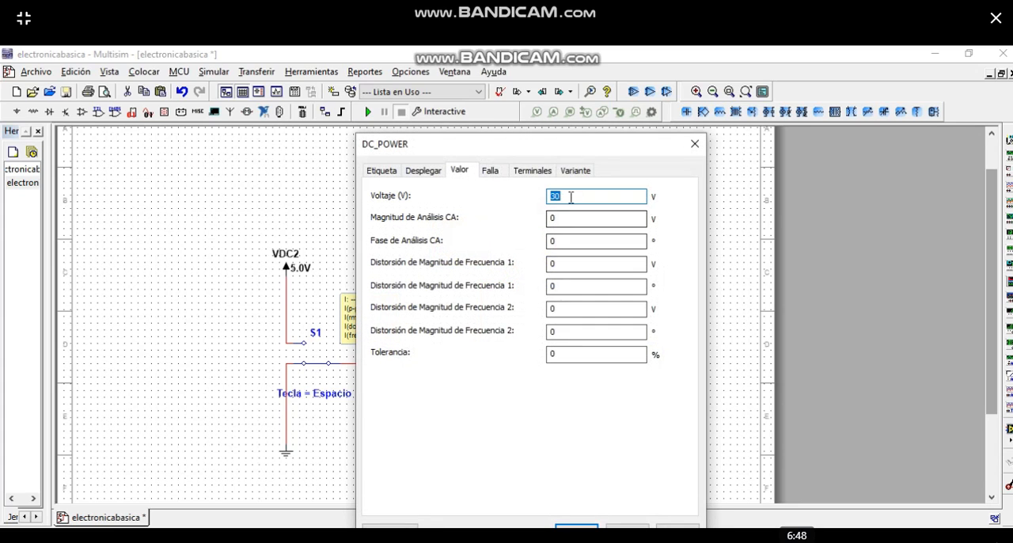
{"action": "type", "text": "11"}
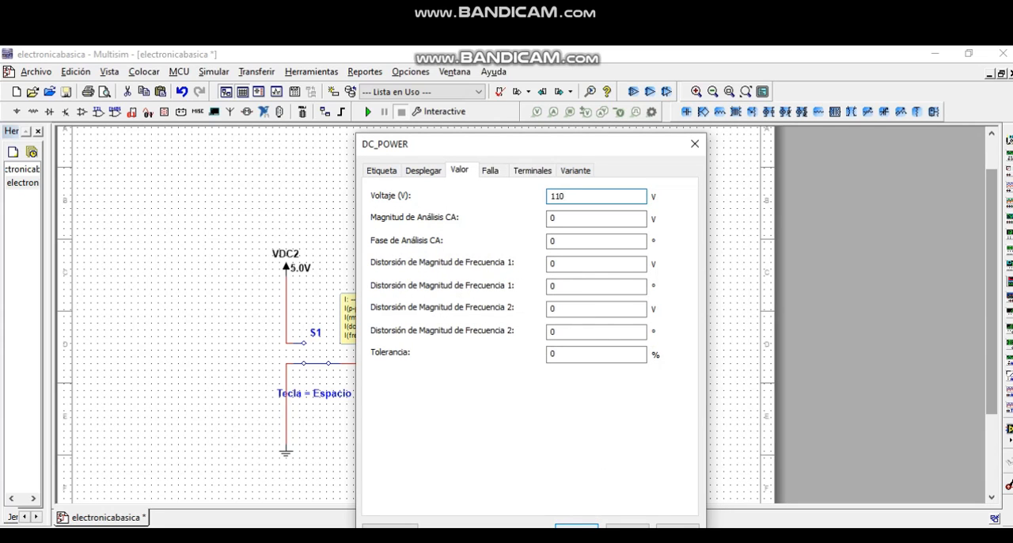
{"action": "left_click_drag", "start_coordinate": [627, 151], "coordinate": [643, 116]}
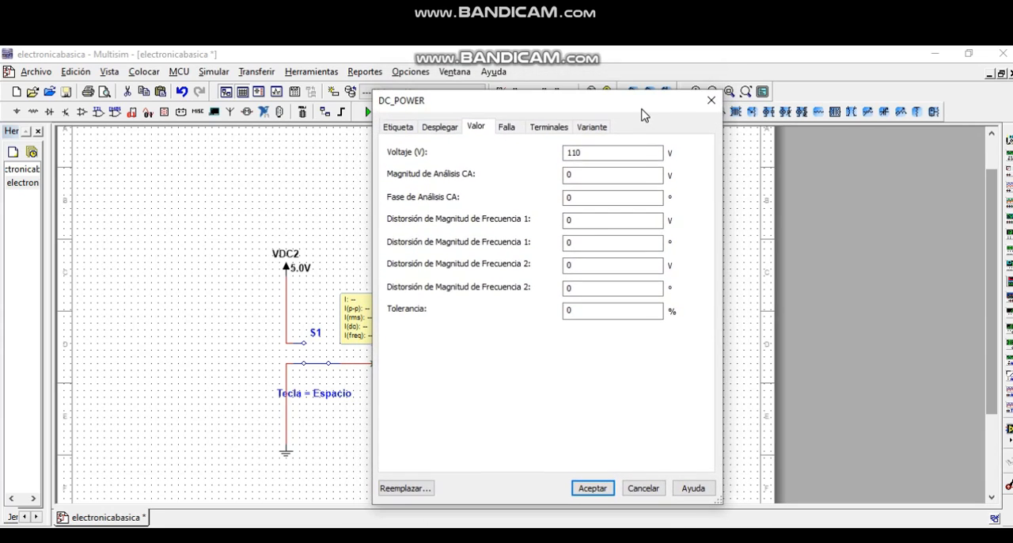
{"action": "left_click", "coordinate": [593, 489]}
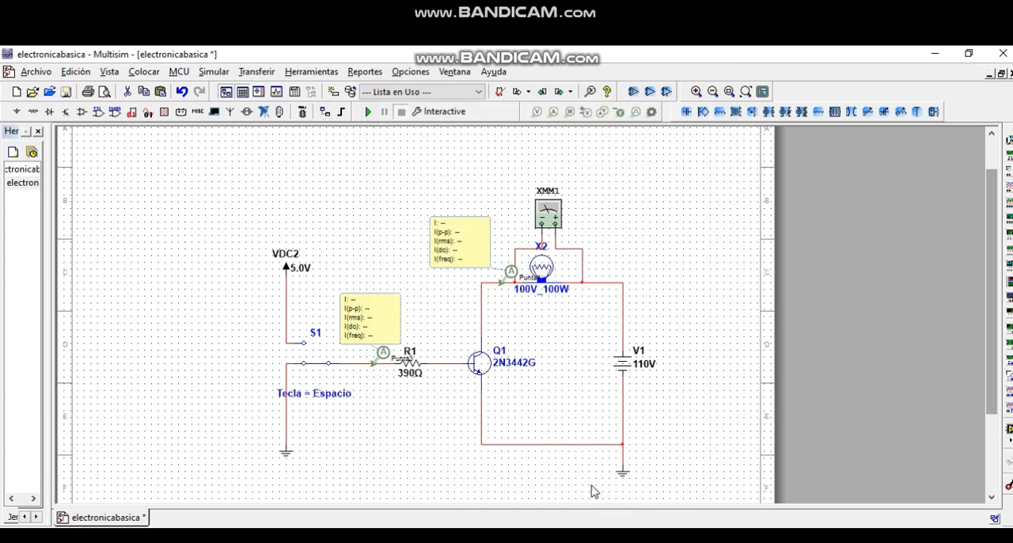
- Set the voltage of DC source V1 to 100 V to match the 100V_100W lamp
{"action": "double_click", "coordinate": [643, 366]}
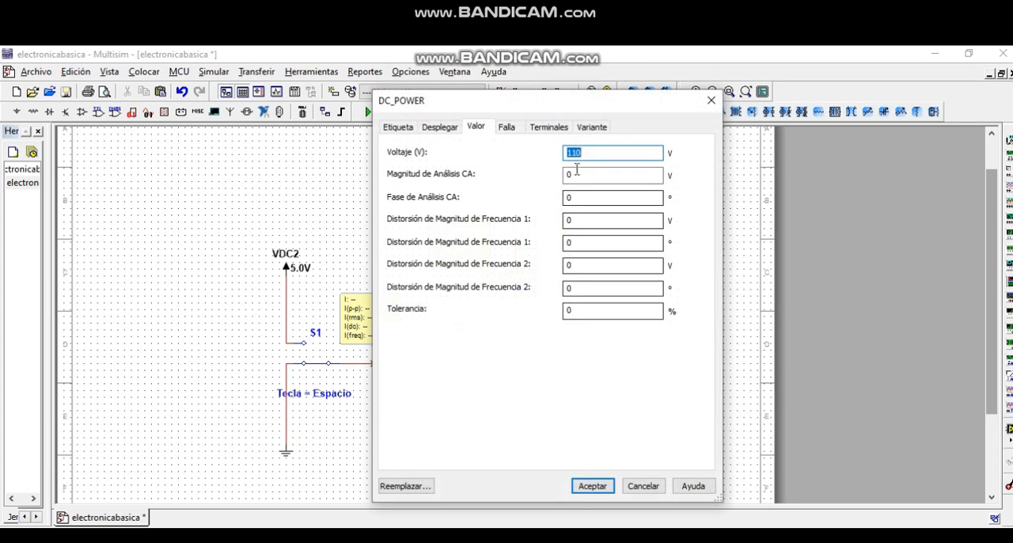
{"action": "left_click", "coordinate": [576, 153]}
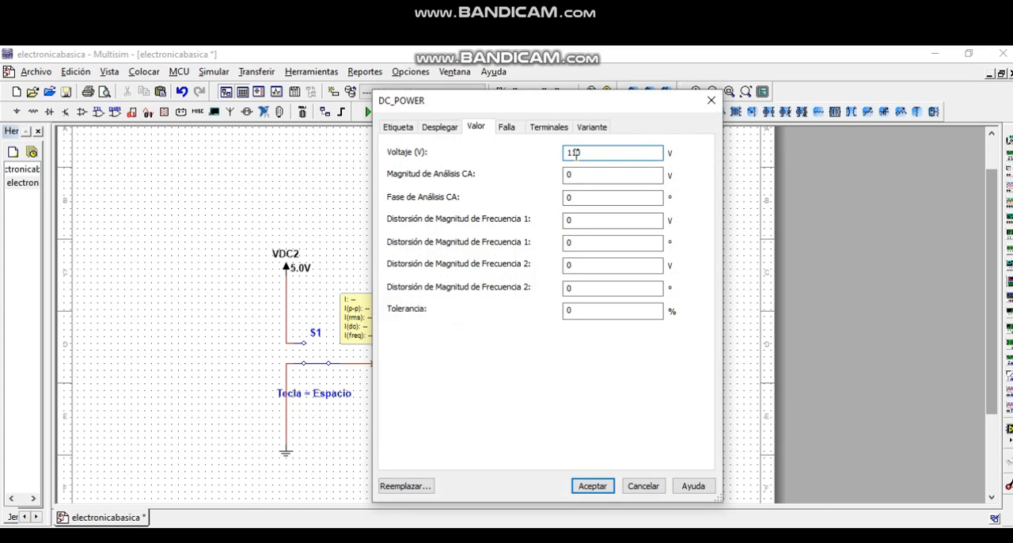
{"action": "left_click", "coordinate": [606, 488]}
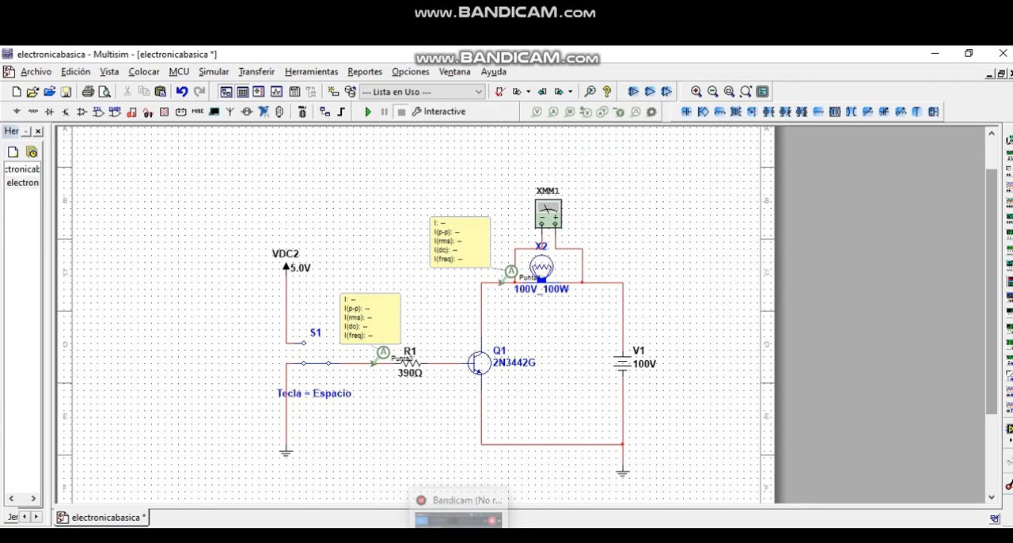
{"action": "left_click", "coordinate": [447, 442]}
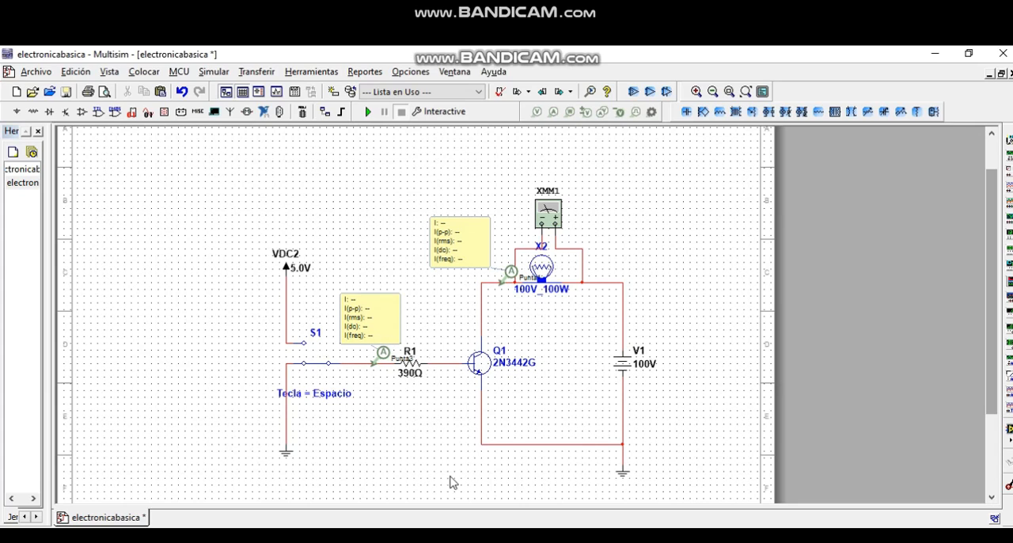
- Switch to the calculo_transistor drawing in Paint and add a red tick beside the boxed collector current Ic = 1A
{"action": "mouse_move", "coordinate": [422, 539]}
{"action": "key", "text": "alt+Tab"}
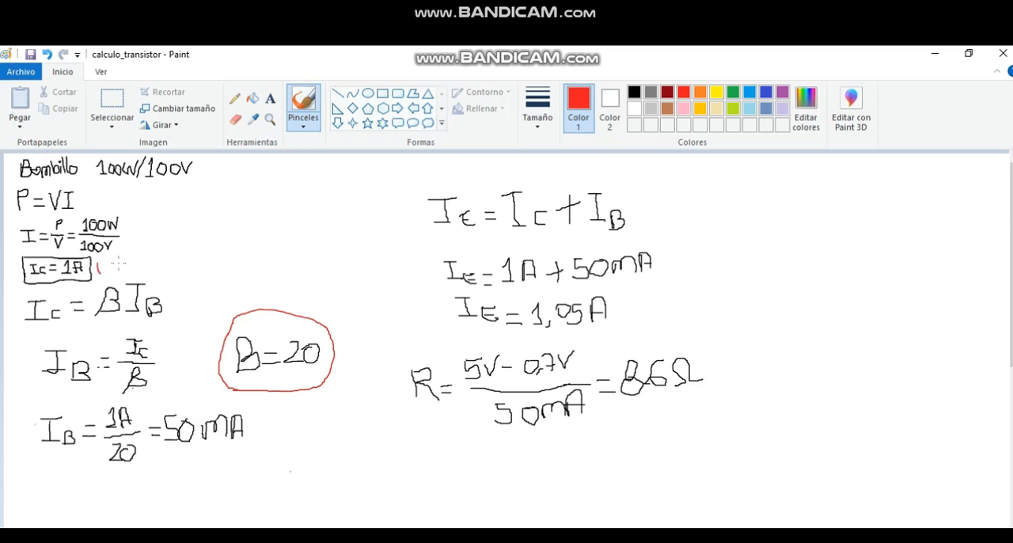
{"action": "left_click_drag", "start_coordinate": [98, 267], "coordinate": [148, 244]}
- Switch to the 2N3442 datasheet in the browser and highlight the minimum DC current gain hFE for Ic = 3.0 Adc
{"action": "key", "text": "alt+Tab"}
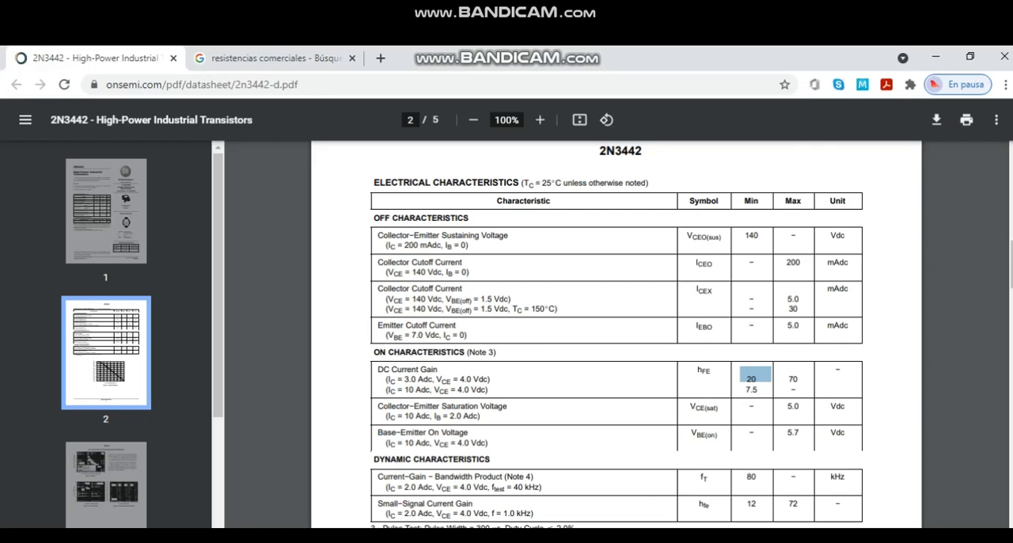
{"action": "left_click_drag", "start_coordinate": [745, 369], "coordinate": [747, 369]}
{"action": "left_click", "coordinate": [752, 385]}
{"action": "triple_click", "coordinate": [751, 380]}
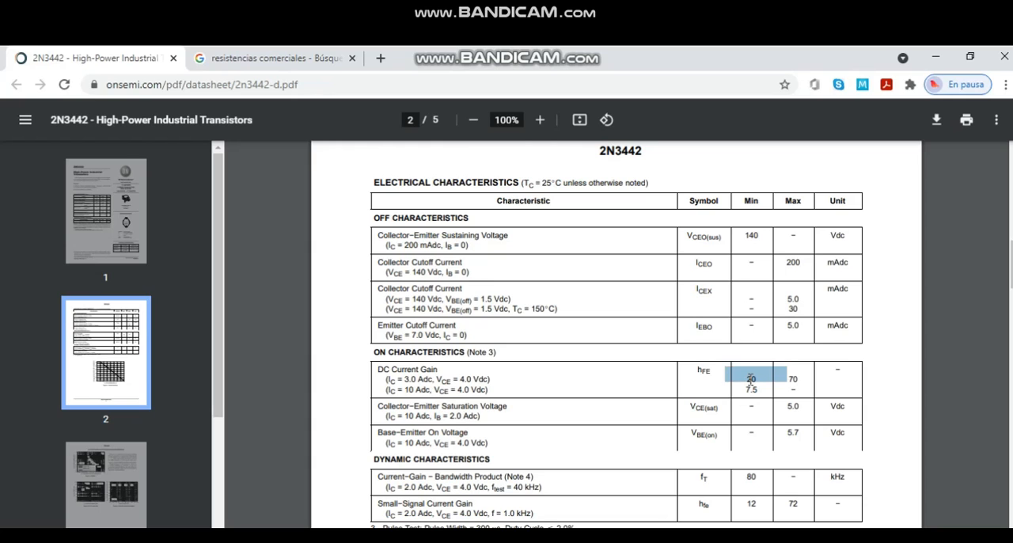
{"action": "left_click", "coordinate": [750, 381]}
{"action": "left_click_drag", "start_coordinate": [739, 382], "coordinate": [753, 383]}
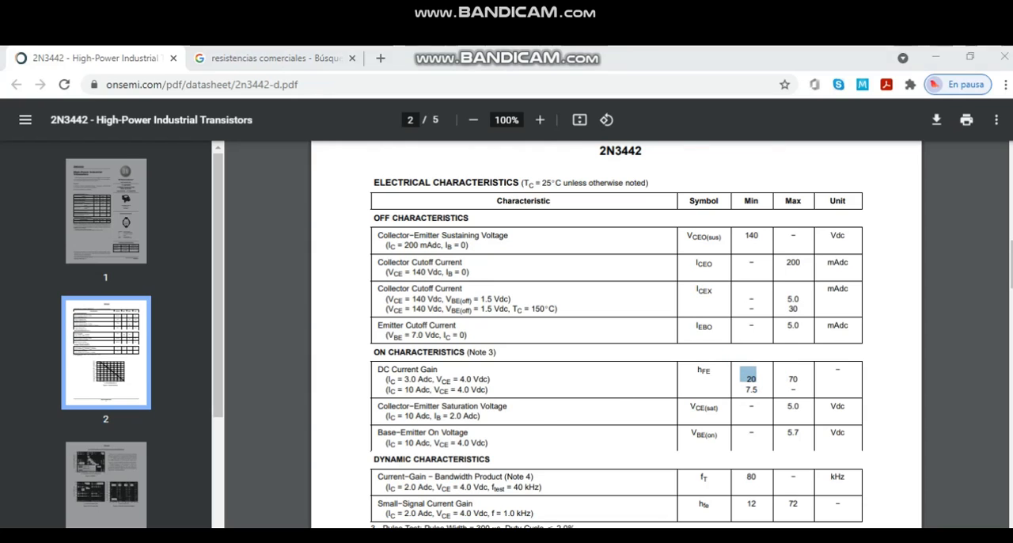
- Return to Paint, draw a red arrow from 1A in the IB calculation up to the Ic result, and underline 50mA
{"action": "key", "text": "alt+Tab"}
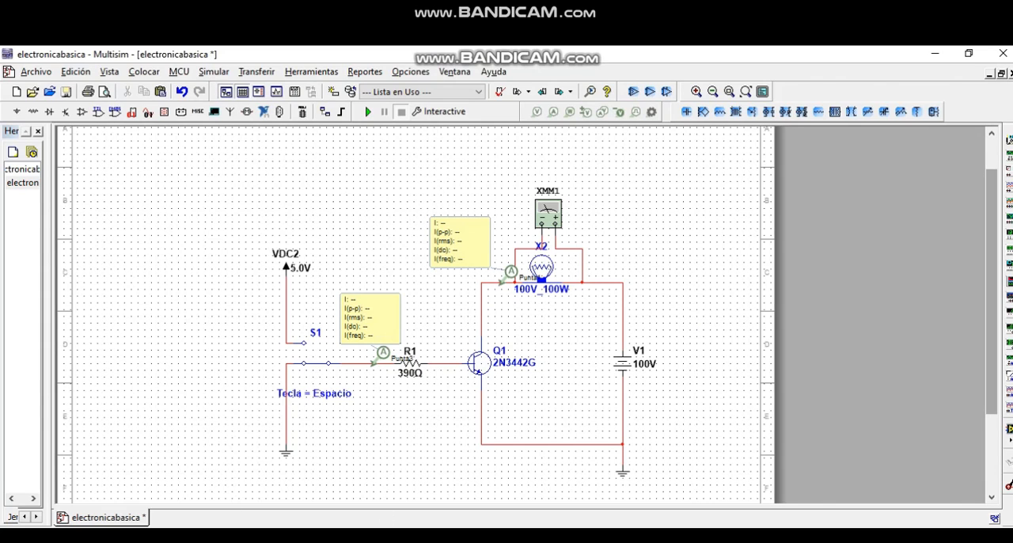
{"action": "key", "text": "alt+Tab"}
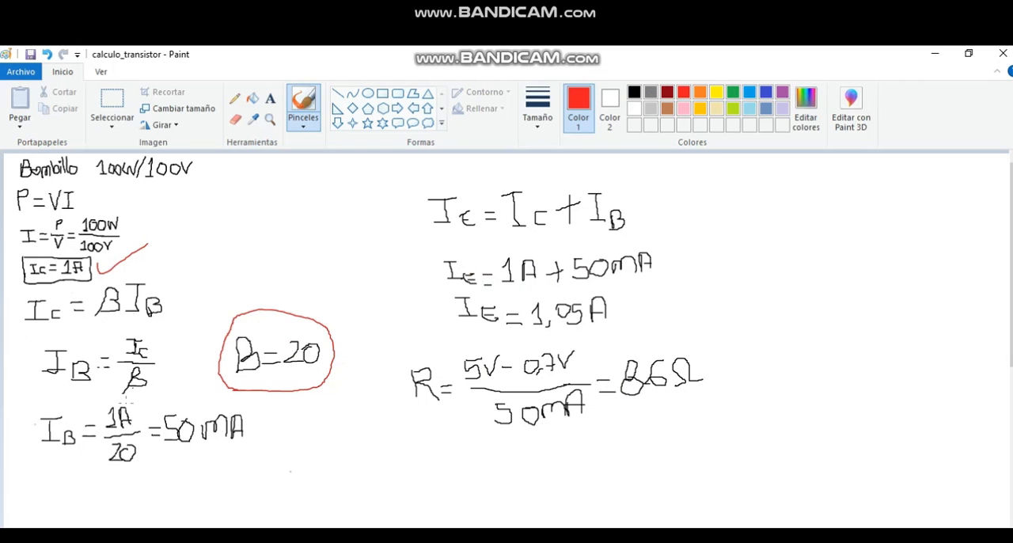
{"action": "mouse_move", "coordinate": [135, 413]}
{"action": "left_mouse_down"}
{"action": "mouse_move", "coordinate": [163, 385]}
{"action": "mouse_move", "coordinate": [184, 266]}
{"action": "left_mouse_up"}
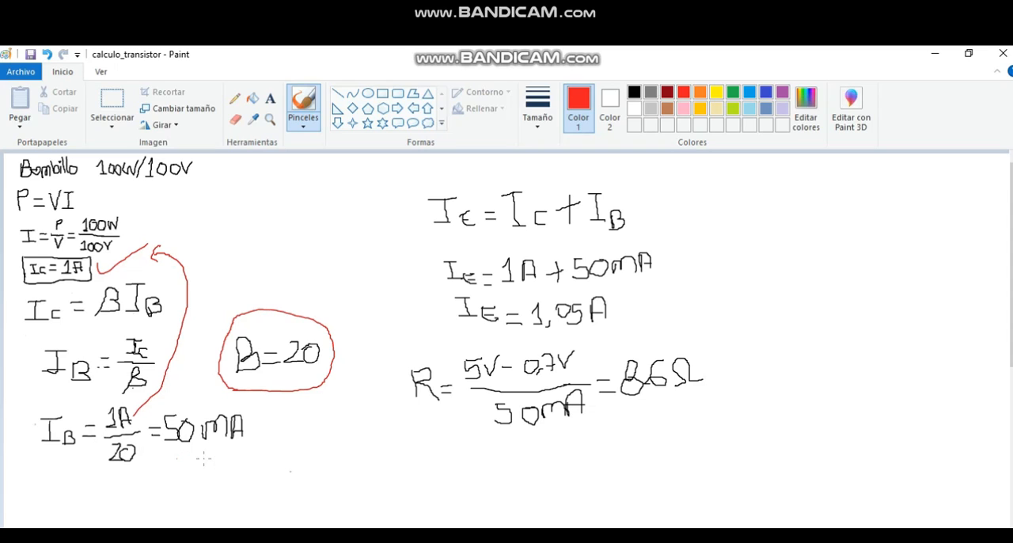
{"action": "mouse_move", "coordinate": [203, 457]}
{"action": "left_mouse_down"}
{"action": "mouse_move", "coordinate": [256, 454]}
{"action": "mouse_move", "coordinate": [224, 466]}
{"action": "left_mouse_up"}
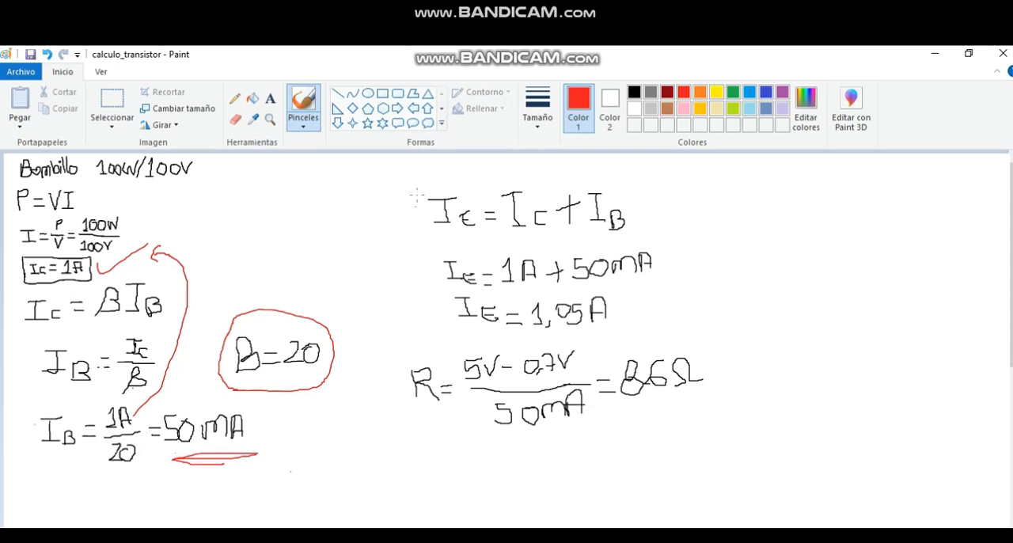
- Outline the IE = IC + IB formula and the IE = 1,05A result in red, and underline R in the resistor formula
{"action": "mouse_move", "coordinate": [415, 181]}
{"action": "left_mouse_down"}
{"action": "mouse_move", "coordinate": [413, 225]}
{"action": "mouse_move", "coordinate": [467, 245]}
{"action": "mouse_move", "coordinate": [651, 233]}
{"action": "mouse_move", "coordinate": [557, 166]}
{"action": "mouse_move", "coordinate": [411, 174]}
{"action": "left_mouse_up"}
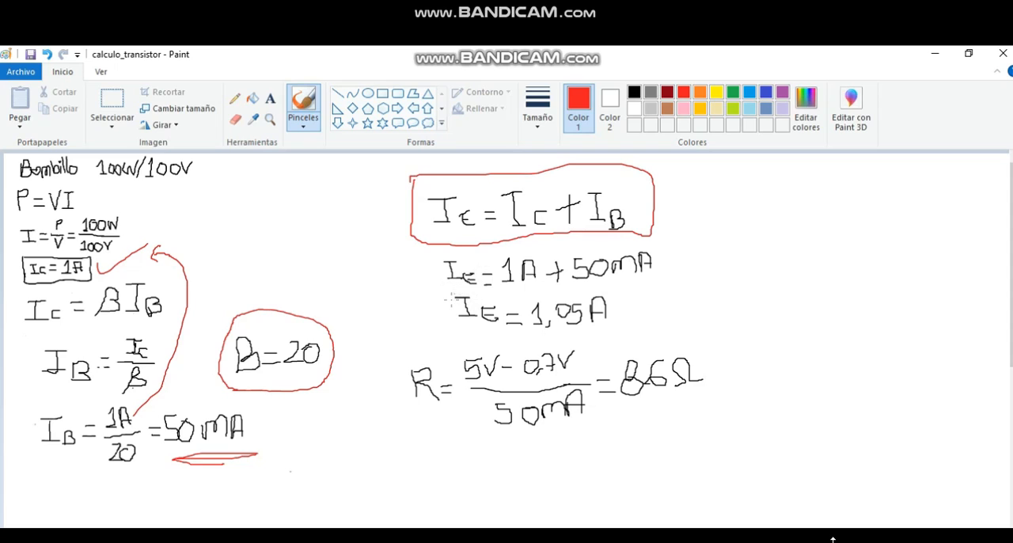
{"action": "mouse_move", "coordinate": [449, 300]}
{"action": "left_mouse_down"}
{"action": "mouse_move", "coordinate": [489, 341]}
{"action": "mouse_move", "coordinate": [577, 340]}
{"action": "mouse_move", "coordinate": [624, 309]}
{"action": "mouse_move", "coordinate": [538, 291]}
{"action": "mouse_move", "coordinate": [466, 293]}
{"action": "left_mouse_up"}
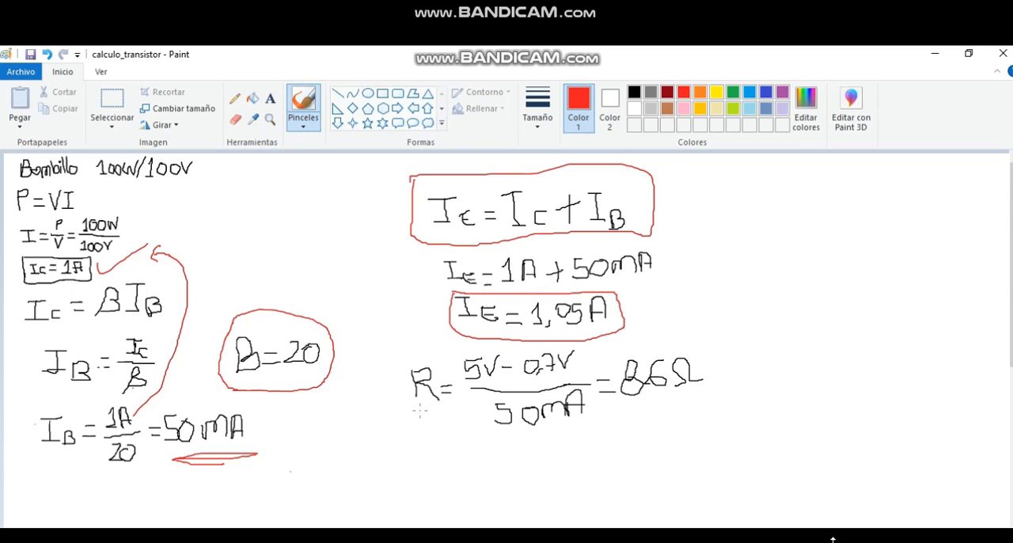
{"action": "mouse_move", "coordinate": [419, 410]}
{"action": "left_mouse_down"}
{"action": "mouse_move", "coordinate": [461, 412]}
{"action": "mouse_move", "coordinate": [453, 416]}
{"action": "left_mouse_up"}
- Switch to Multisim and check the VDC2 source's properties and the emitter path of Q1
{"action": "left_click", "coordinate": [460, 537]}
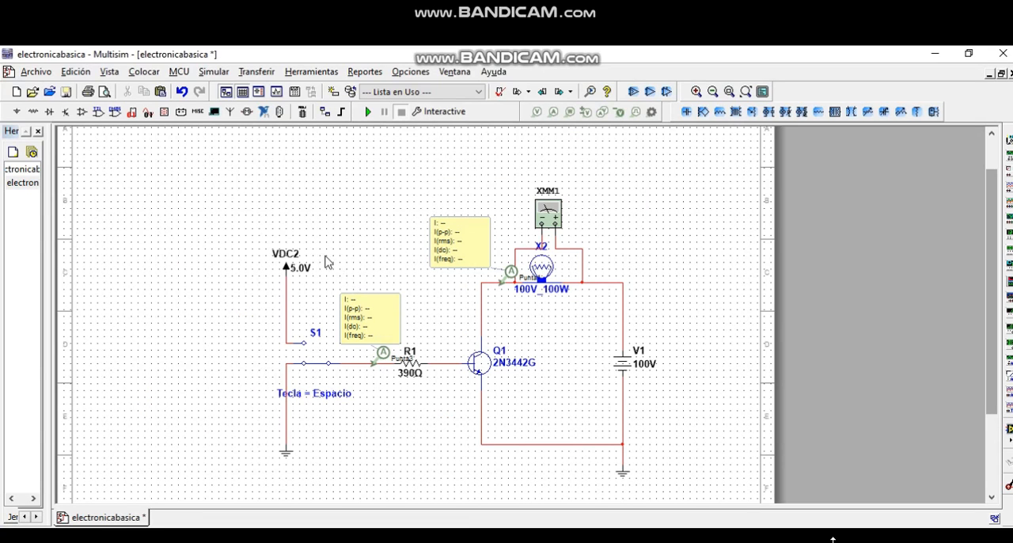
{"action": "double_click", "coordinate": [295, 272]}
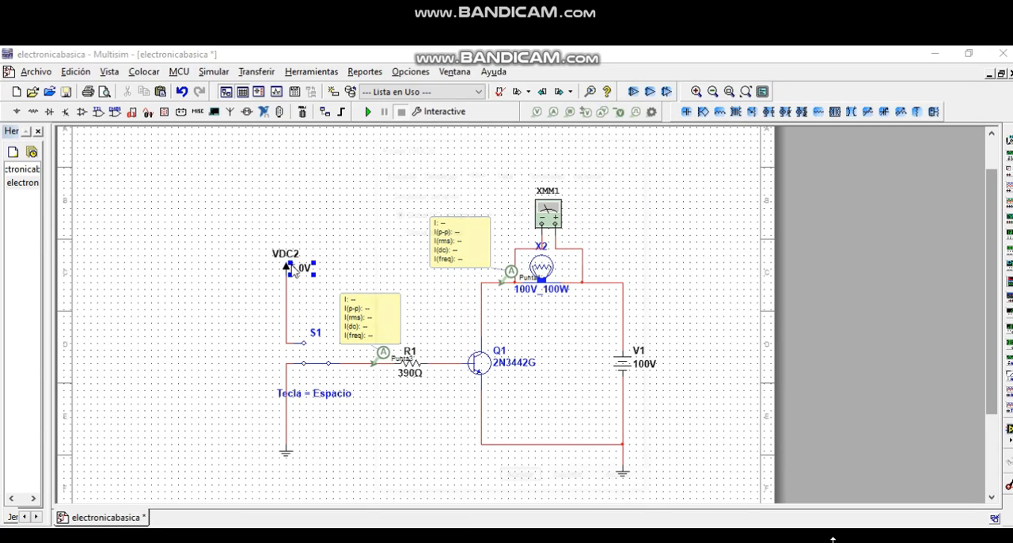
{"action": "left_click", "coordinate": [640, 143]}
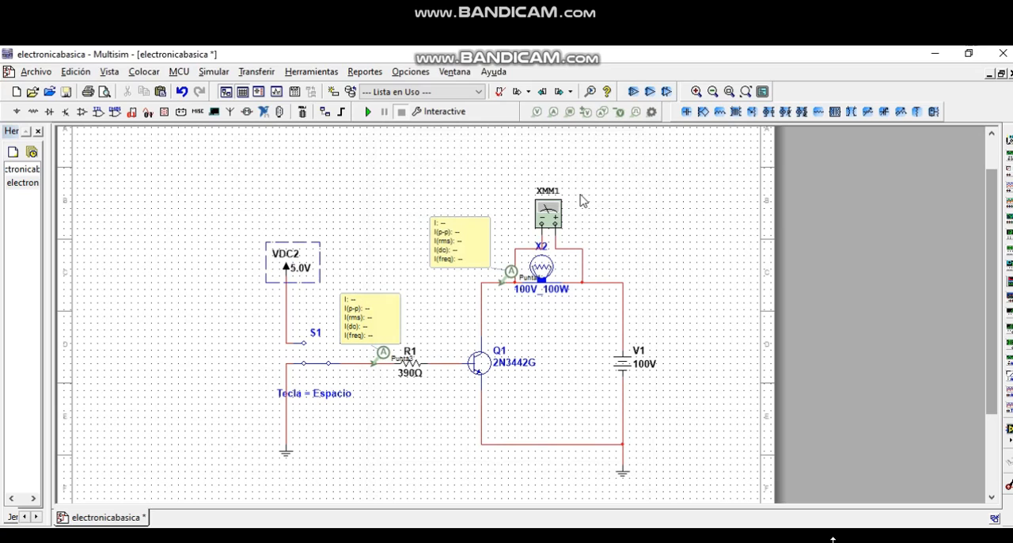
{"action": "left_click", "coordinate": [497, 392]}
{"action": "left_click", "coordinate": [511, 399]}
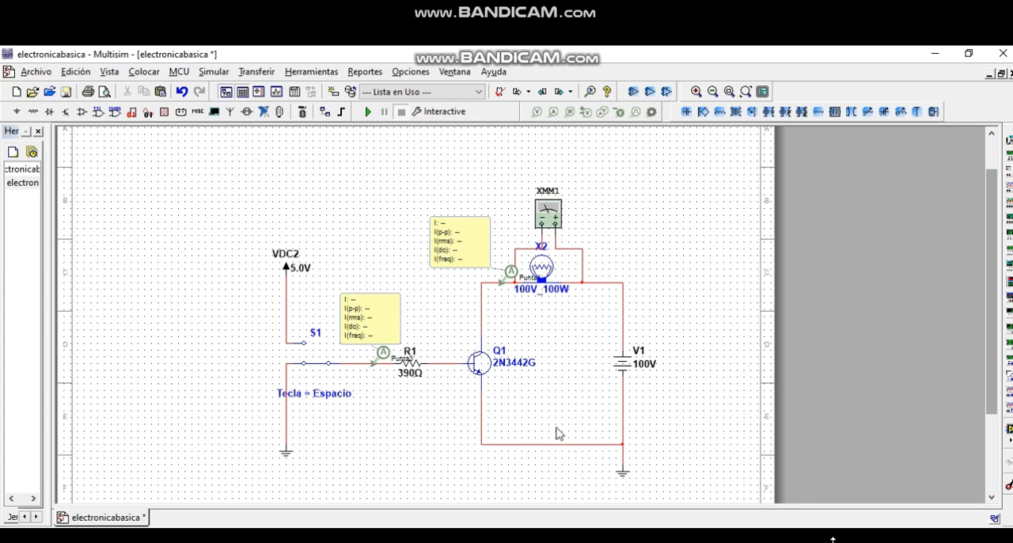
{"action": "left_click", "coordinate": [481, 434]}
{"action": "left_click", "coordinate": [707, 404]}
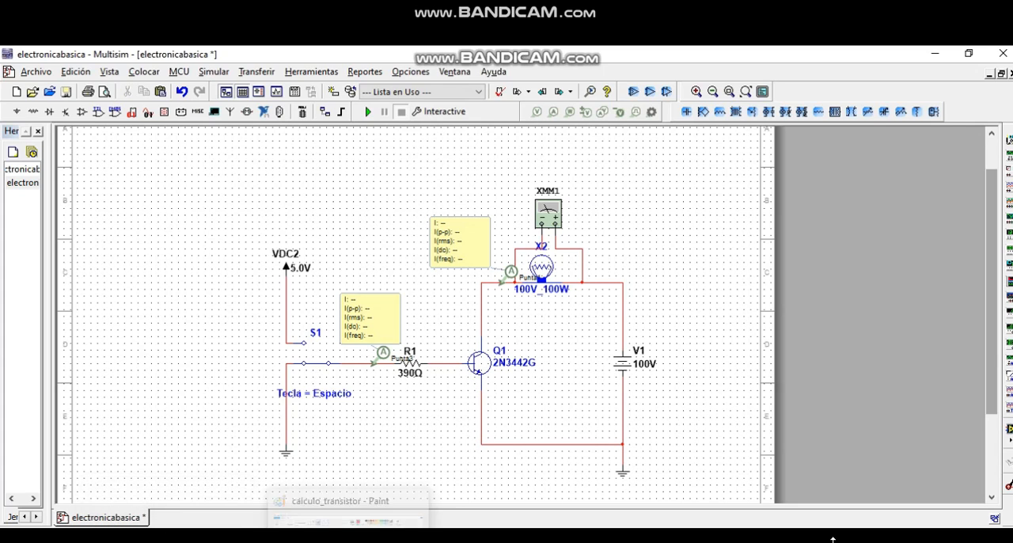
- In Paint, underline the 50mA divisor with an arrow to the IB result, and circle 86Ω followed by an approximation sign
{"action": "left_click", "coordinate": [350, 538]}
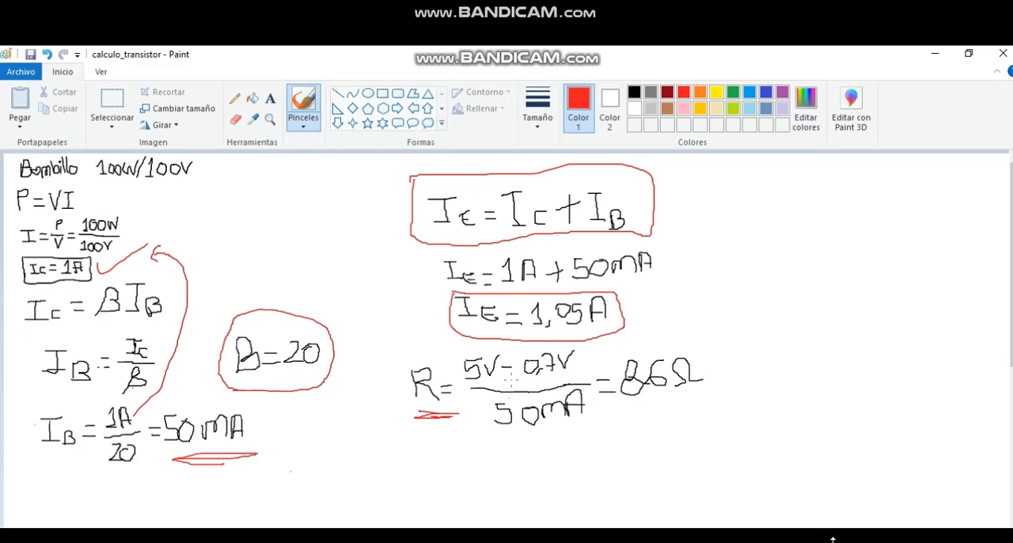
{"action": "left_click_drag", "start_coordinate": [486, 437], "coordinate": [596, 441]}
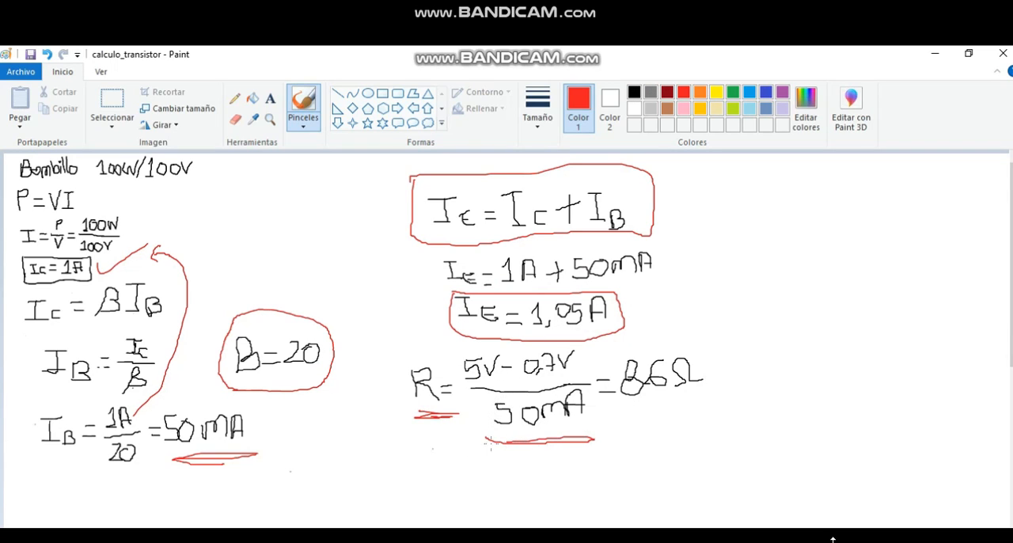
{"action": "mouse_move", "coordinate": [529, 448]}
{"action": "left_mouse_down"}
{"action": "mouse_move", "coordinate": [291, 479]}
{"action": "mouse_move", "coordinate": [202, 466]}
{"action": "left_mouse_up"}
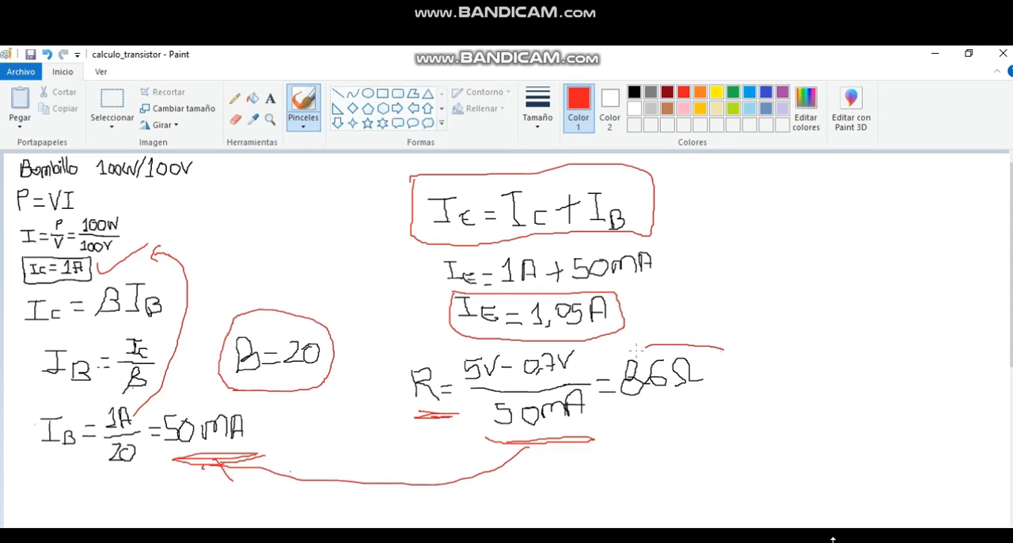
{"action": "mouse_move", "coordinate": [635, 348]}
{"action": "left_mouse_down"}
{"action": "mouse_move", "coordinate": [604, 380]}
{"action": "mouse_move", "coordinate": [681, 428]}
{"action": "mouse_move", "coordinate": [721, 358]}
{"action": "left_mouse_up"}
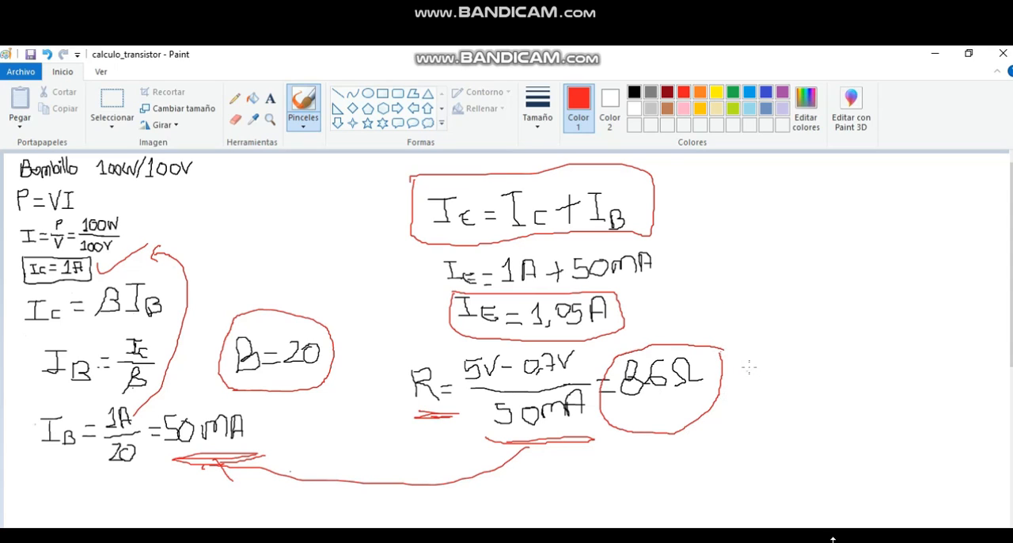
{"action": "mouse_move", "coordinate": [749, 366]}
{"action": "left_mouse_down"}
{"action": "mouse_move", "coordinate": [801, 367]}
{"action": "mouse_move", "coordinate": [800, 385]}
{"action": "left_mouse_up"}
- Consult the commercial resistor value table in the browser and set R1's resistance to 82 Ω in Multisim
{"action": "key", "text": "alt+Tab"}
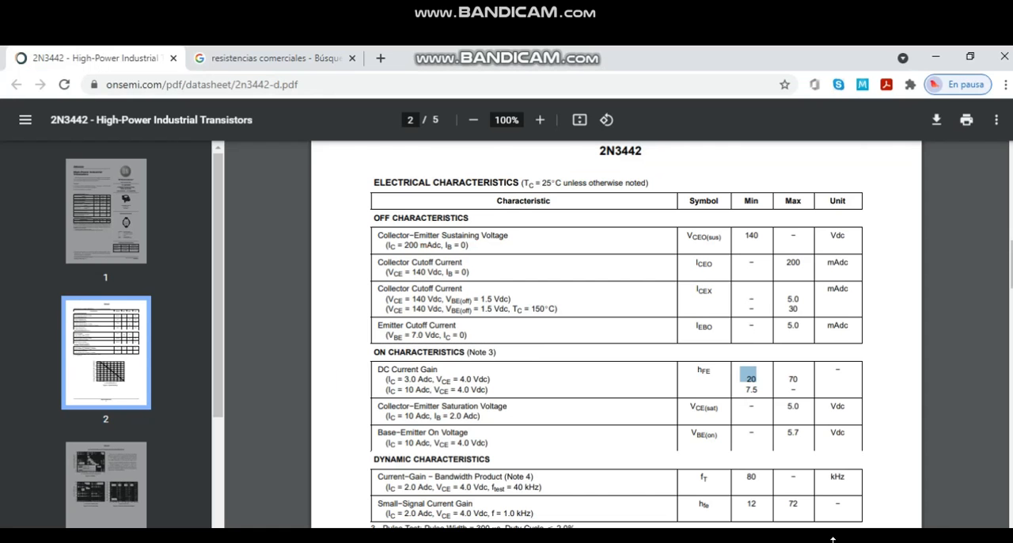
{"action": "left_click", "coordinate": [263, 58]}
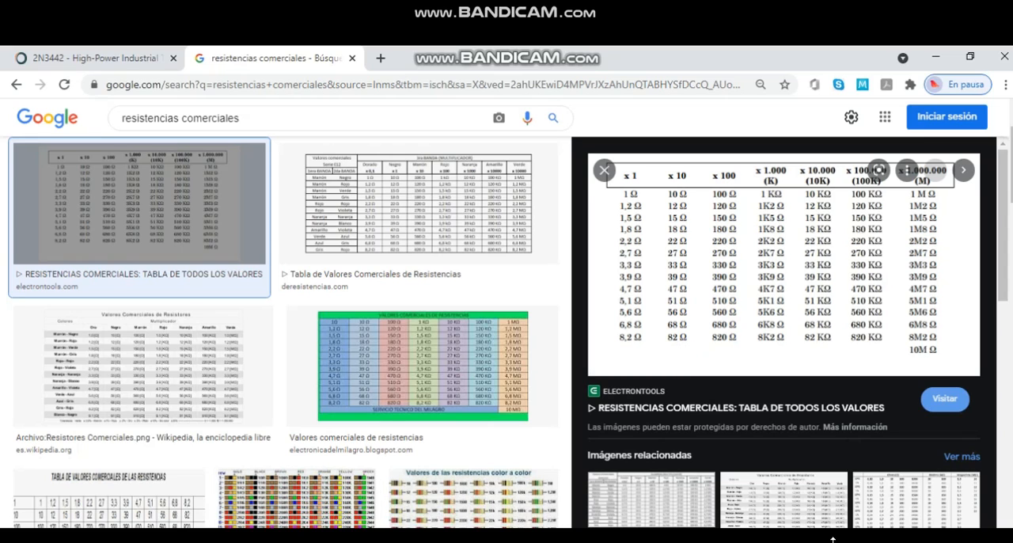
{"action": "key", "text": "alt+Tab"}
{"action": "left_click", "coordinate": [405, 369]}
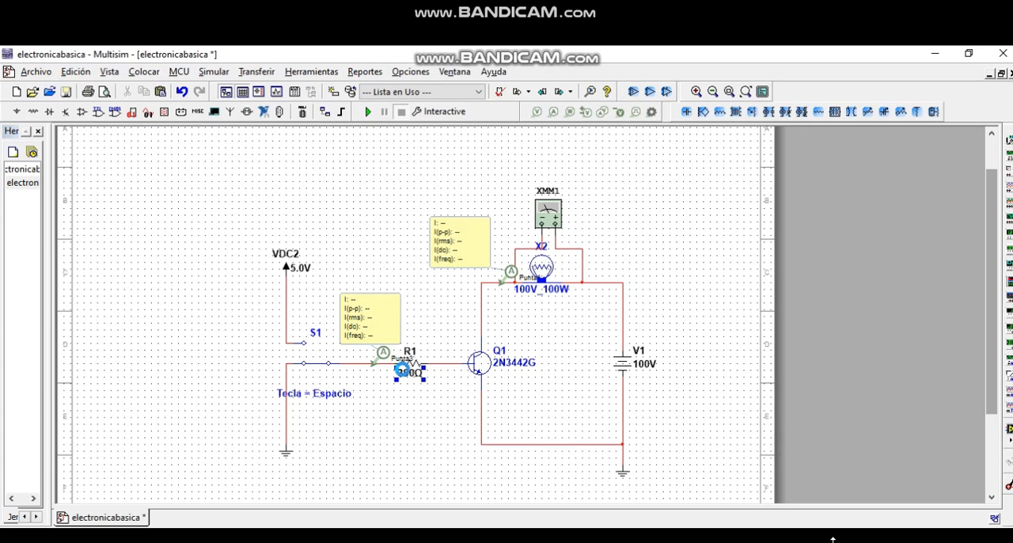
{"action": "double_click", "coordinate": [404, 369]}
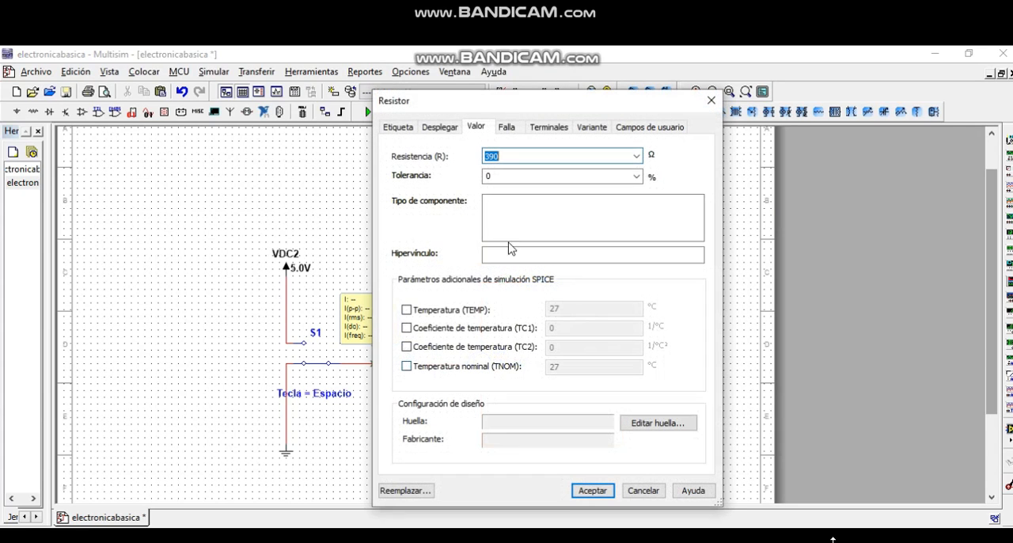
{"action": "type", "text": "82"}
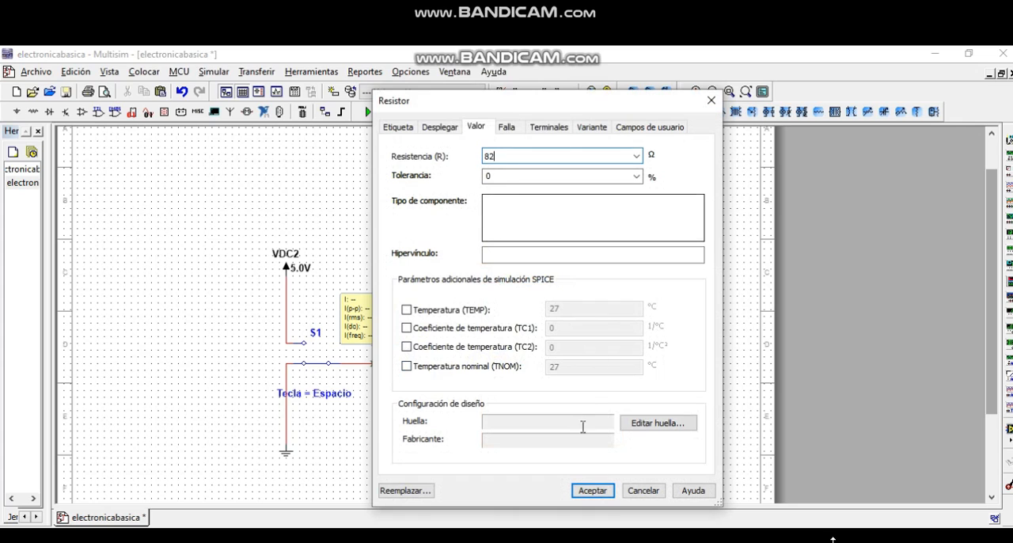
{"action": "left_click", "coordinate": [593, 491]}
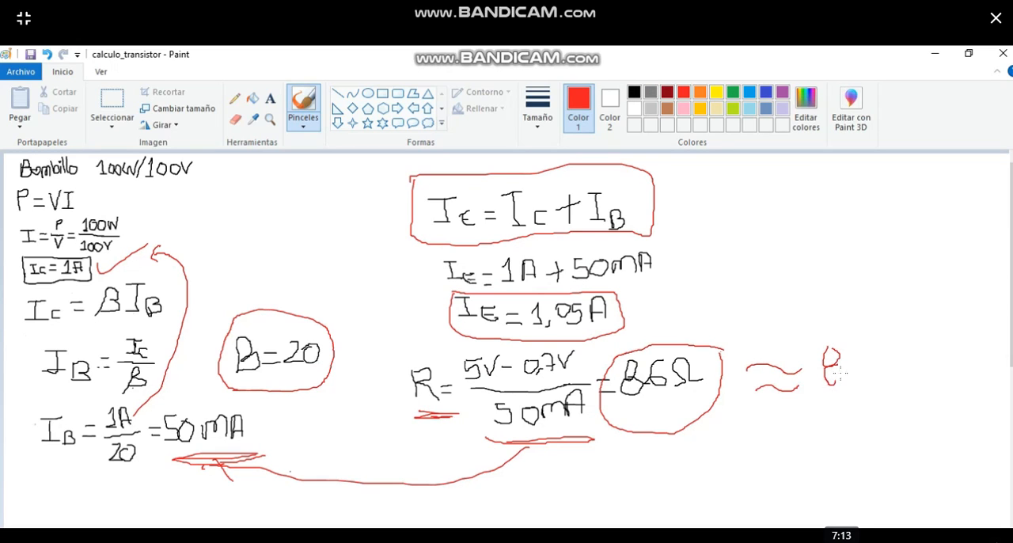
- Write 82Ω in red after the approximation sign beside the circled resistor result in Paint
{"action": "mouse_move", "coordinate": [862, 364]}
{"action": "left_mouse_down"}
{"action": "mouse_move", "coordinate": [863, 375]}
{"action": "mouse_move", "coordinate": [895, 370]}
{"action": "left_mouse_up"}
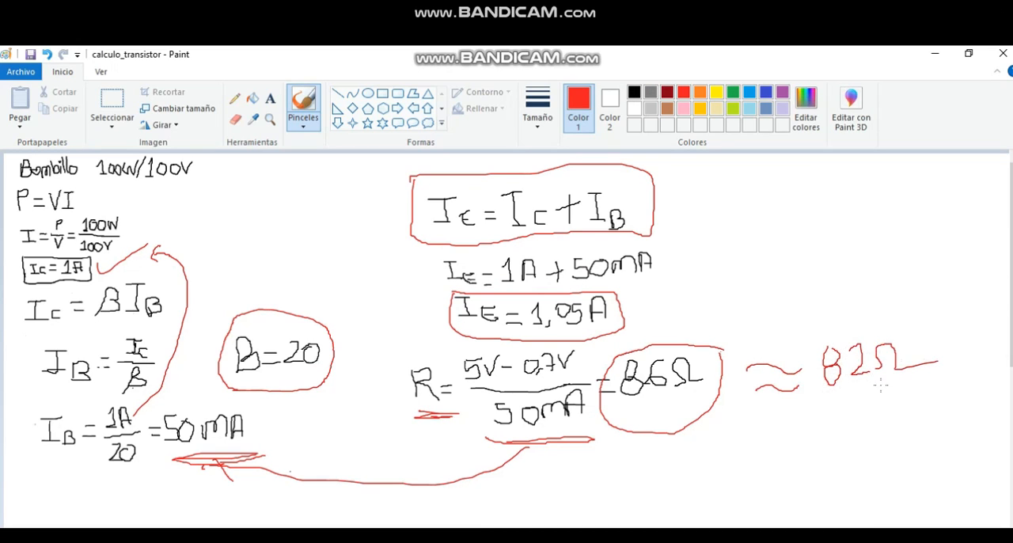
- Underline the 82Ω value in red in Paint, and start the circuit simulation in Multisim
{"action": "left_click_drag", "start_coordinate": [825, 415], "coordinate": [905, 408]}
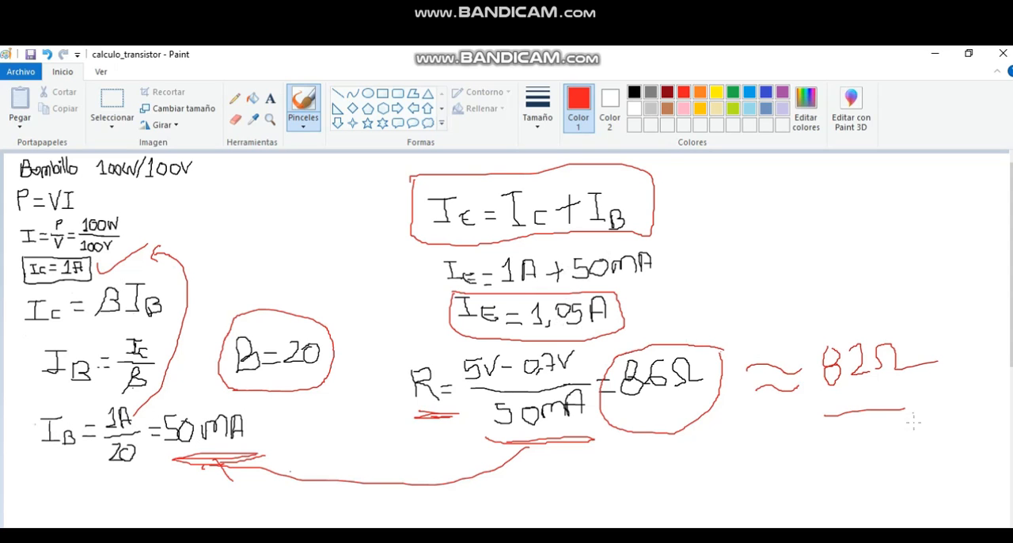
{"action": "key", "text": "alt+Tab"}
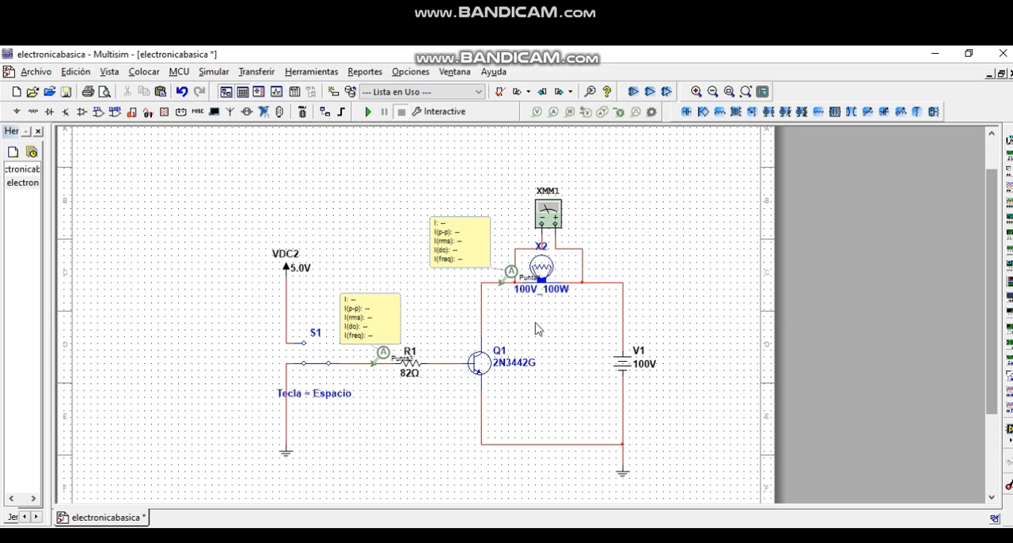
{"action": "left_click", "coordinate": [368, 111]}
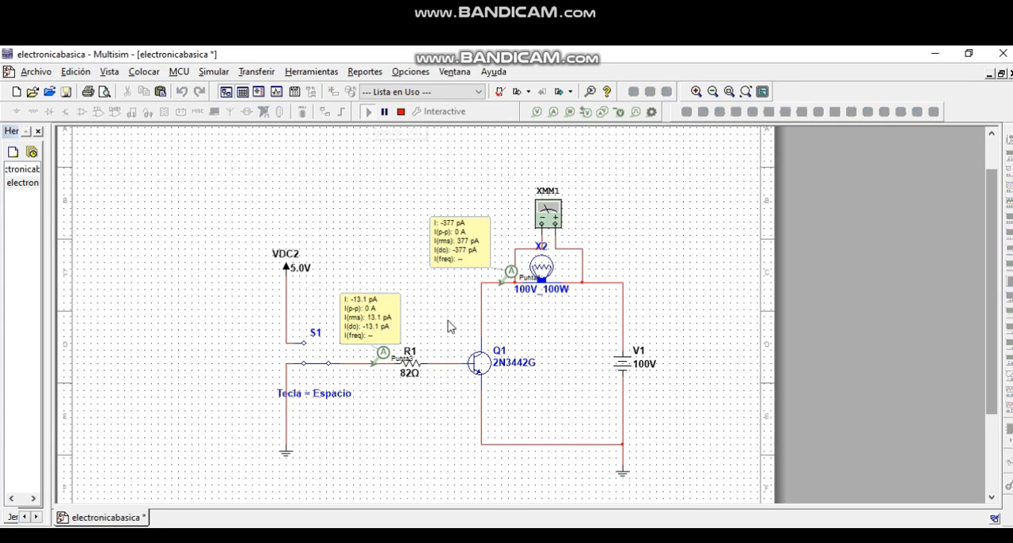
- Place a current probe on Q1's emitter wire, set its readout beside the wire, and shift the base probe slightly toward S1
{"action": "left_click", "coordinate": [554, 112]}
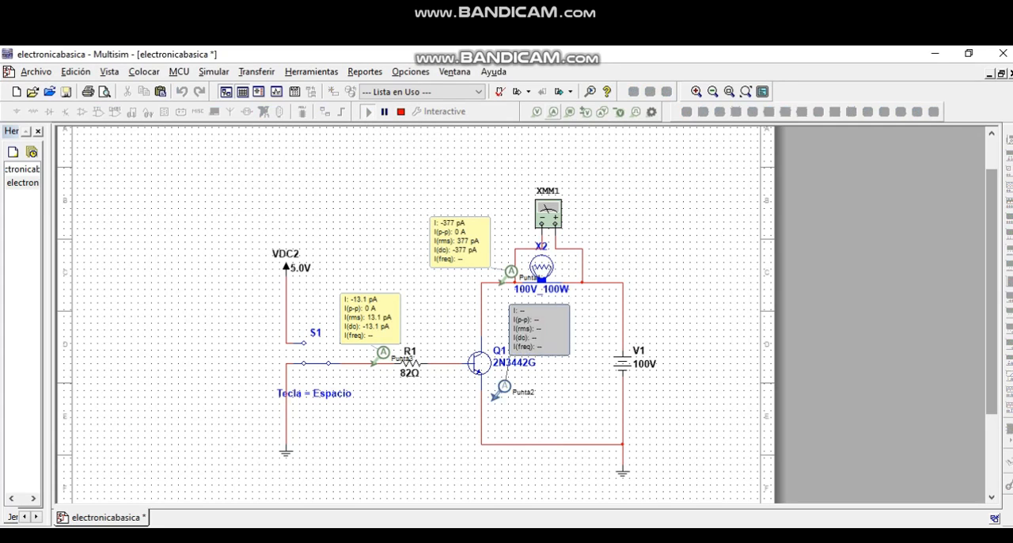
{"action": "scroll", "coordinate": [486, 452], "scroll_direction": "down", "scroll_amount": 1}
{"action": "left_click", "coordinate": [475, 372]}
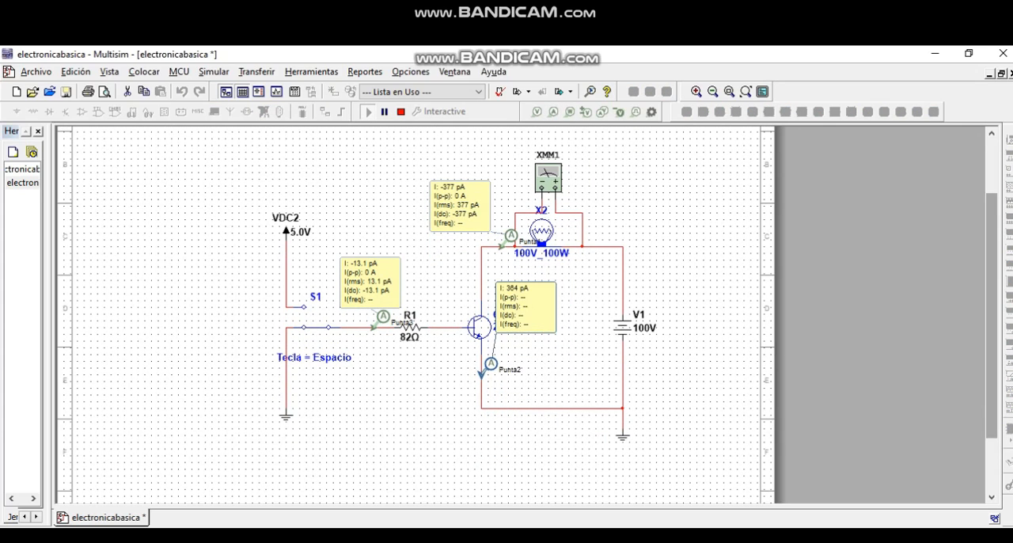
{"action": "left_click_drag", "start_coordinate": [548, 298], "coordinate": [572, 340]}
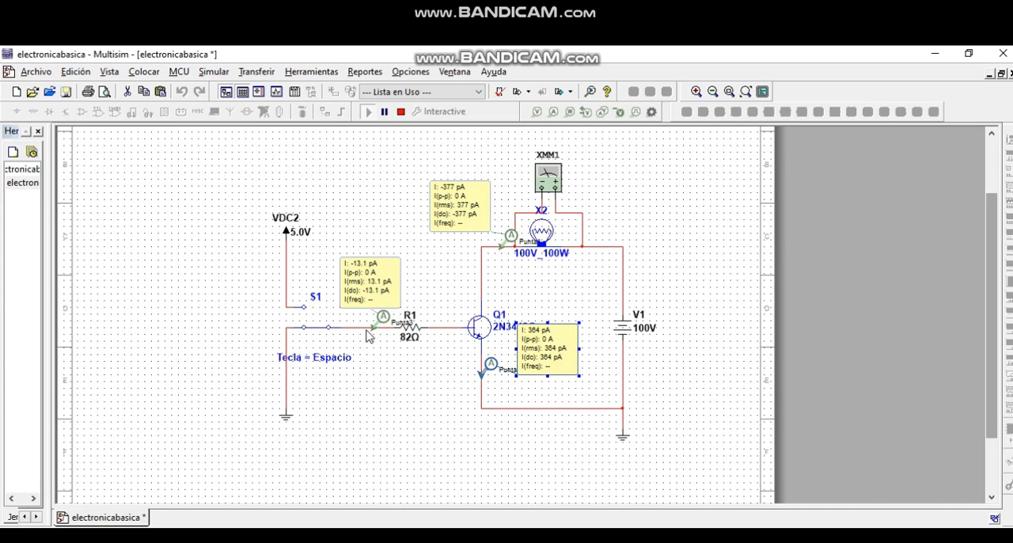
{"action": "left_click_drag", "start_coordinate": [381, 322], "coordinate": [377, 321]}
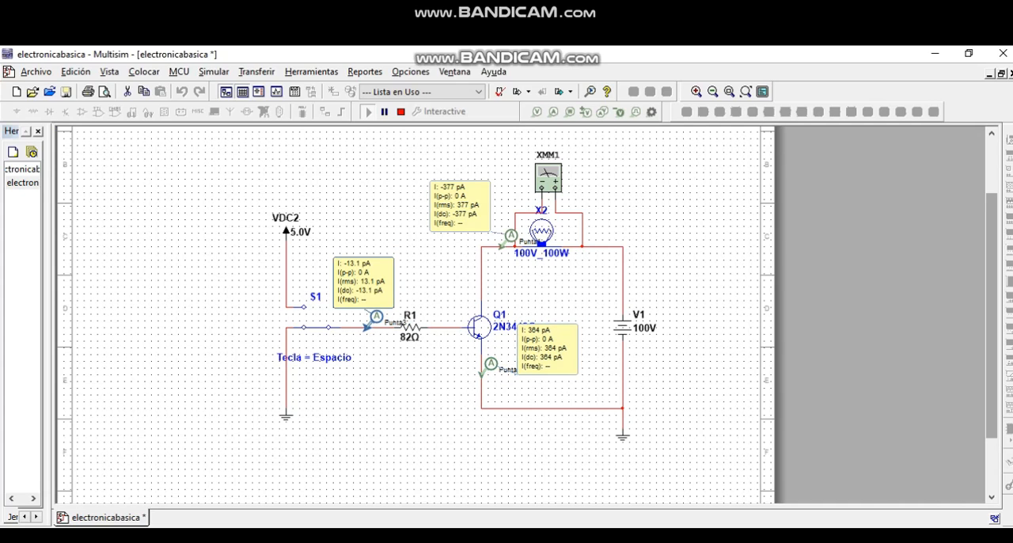
- Delete the three current probes on the collector, emitter and base wires
{"action": "left_click", "coordinate": [372, 281]}
{"action": "left_click_drag", "start_coordinate": [468, 207], "coordinate": [457, 204]}
{"action": "key", "text": "Delete"}
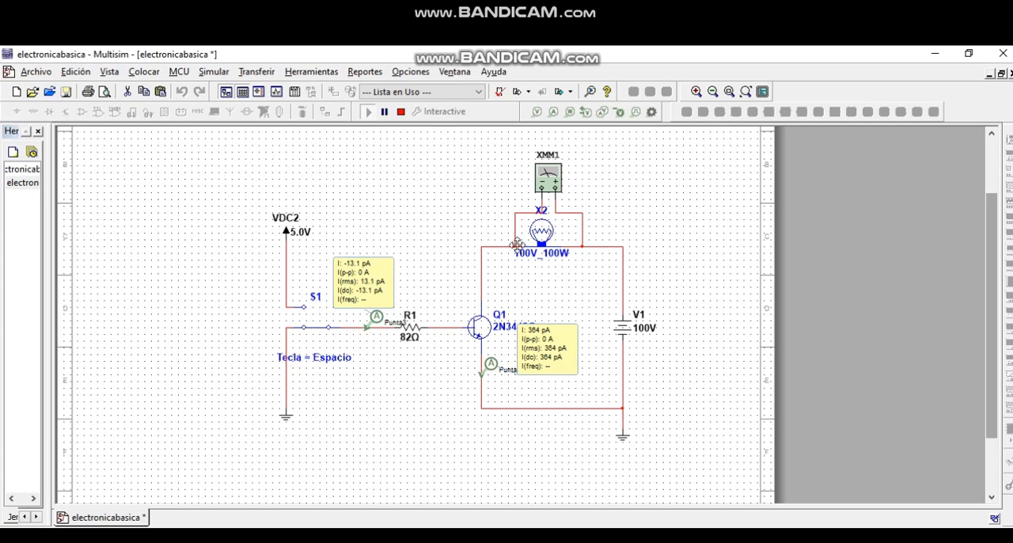
{"action": "left_click", "coordinate": [553, 352]}
{"action": "key", "text": "Delete"}
{"action": "left_click", "coordinate": [384, 285]}
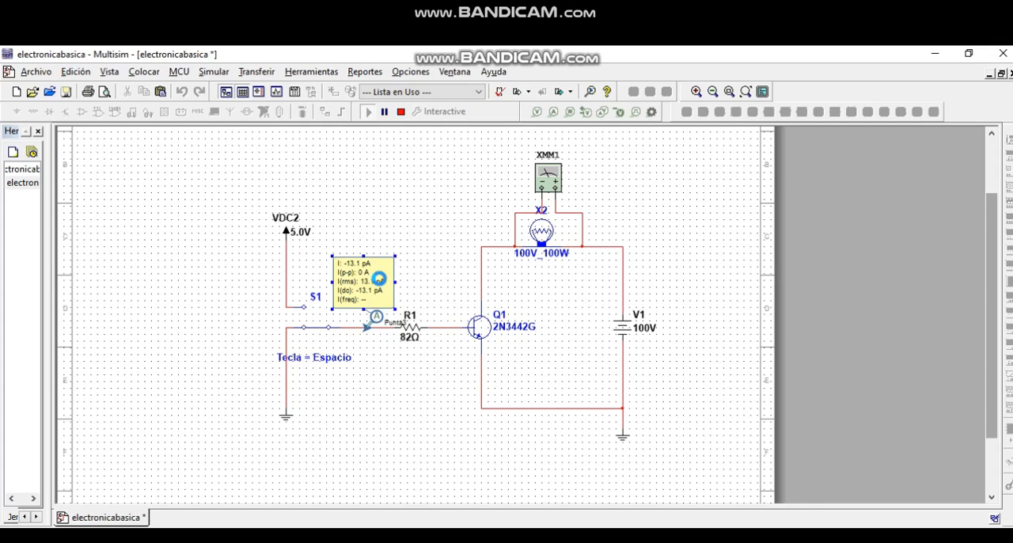
{"action": "key", "text": "Delete"}
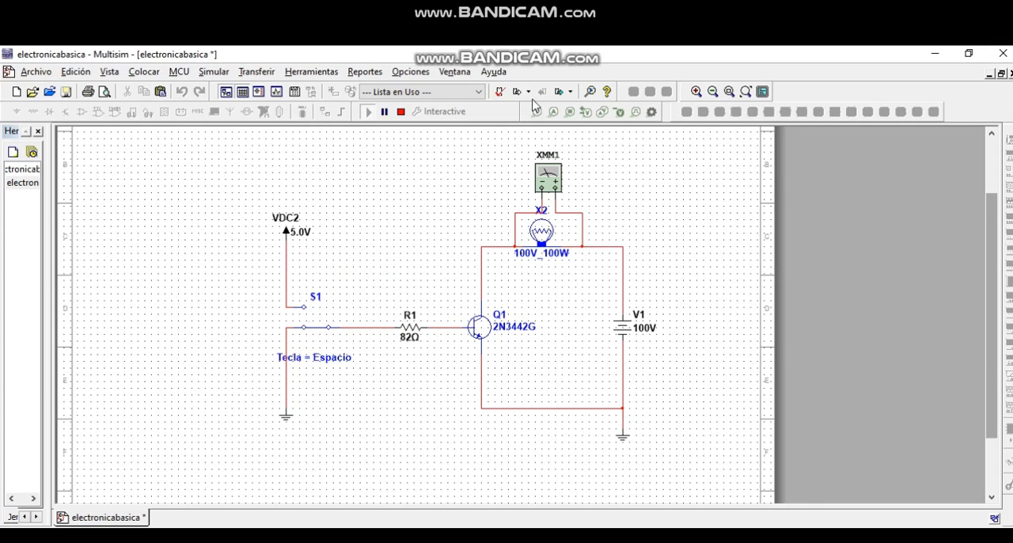
- Place current probes on Q1's collector, emitter and base wires, and move the emitter probe's readout clear of the transistor label
{"action": "left_click", "coordinate": [553, 112]}
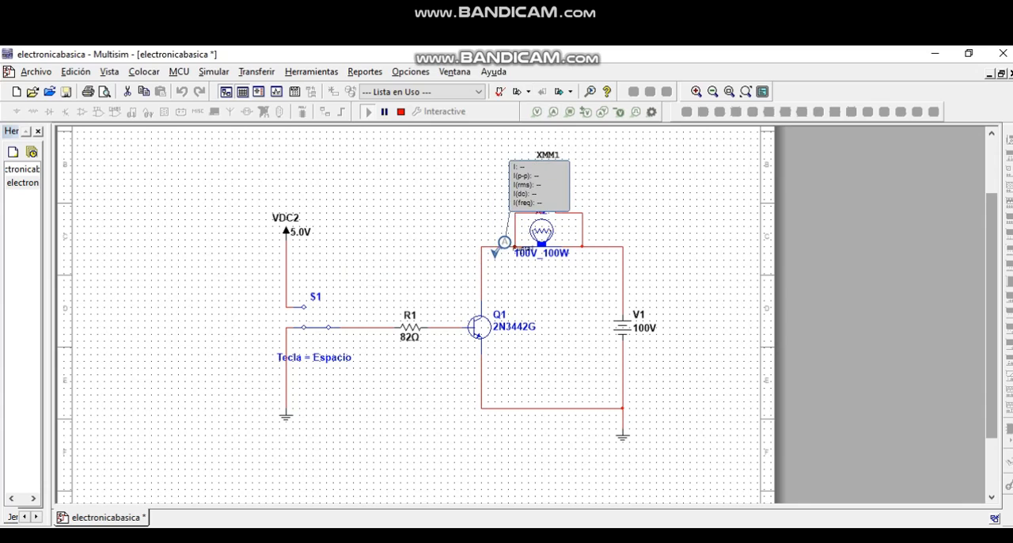
{"action": "left_click", "coordinate": [500, 247]}
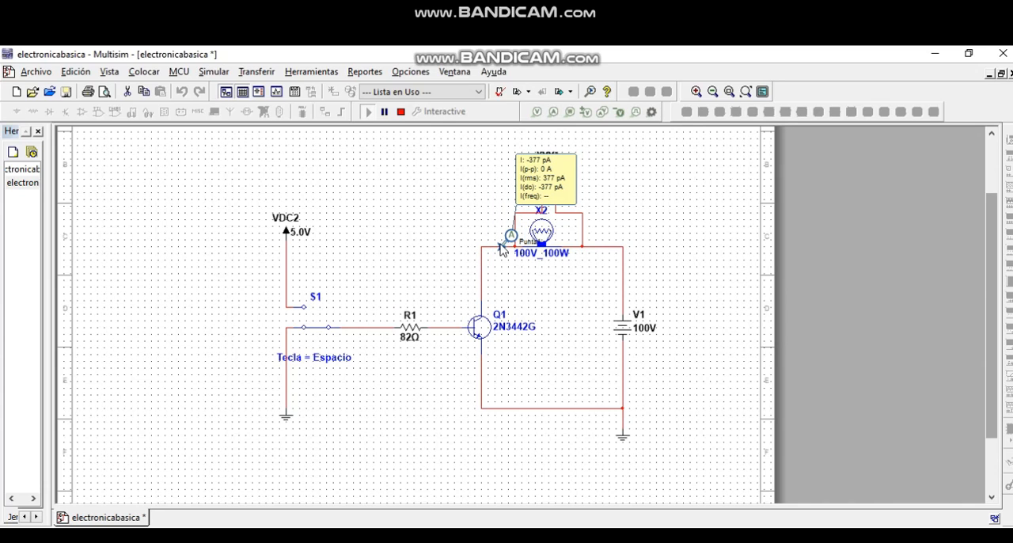
{"action": "left_click", "coordinate": [553, 112]}
{"action": "scroll", "coordinate": [495, 386], "scroll_direction": "up", "scroll_amount": 1}
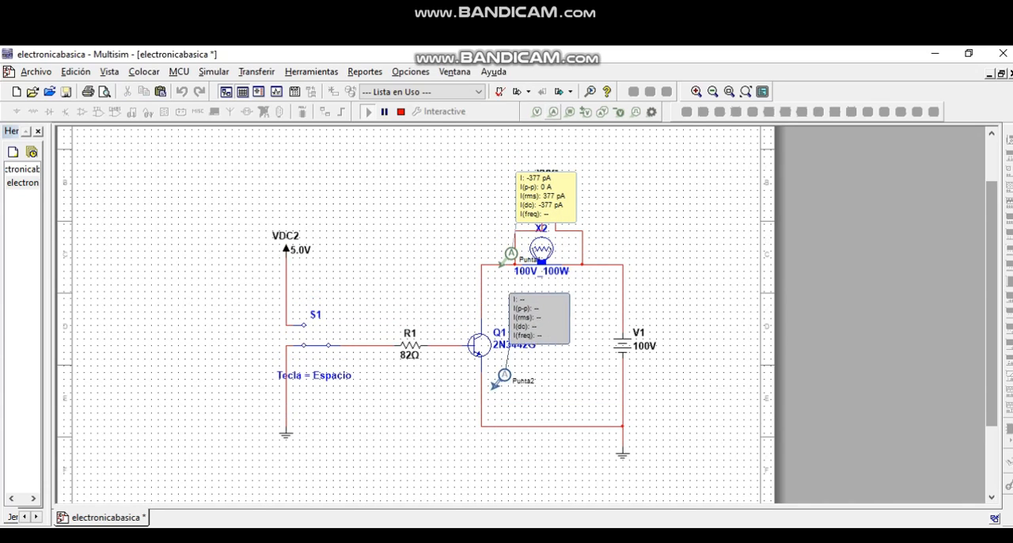
{"action": "left_click", "coordinate": [482, 401]}
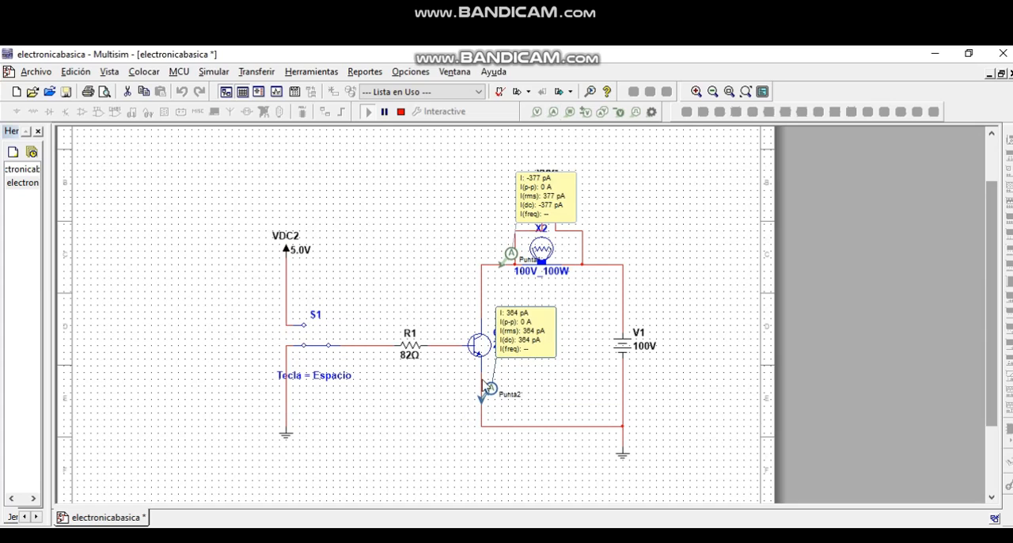
{"action": "left_click", "coordinate": [554, 112]}
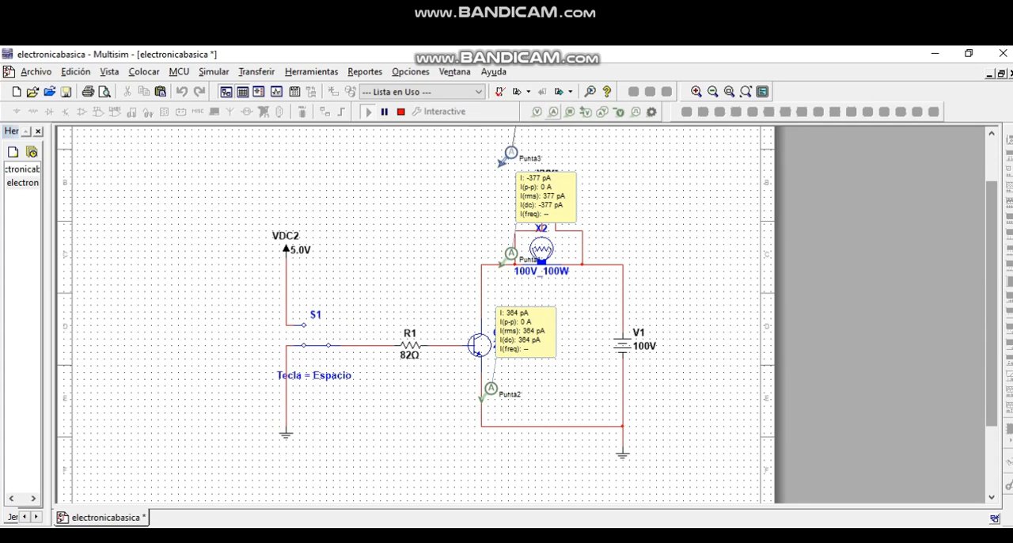
{"action": "left_click", "coordinate": [387, 346]}
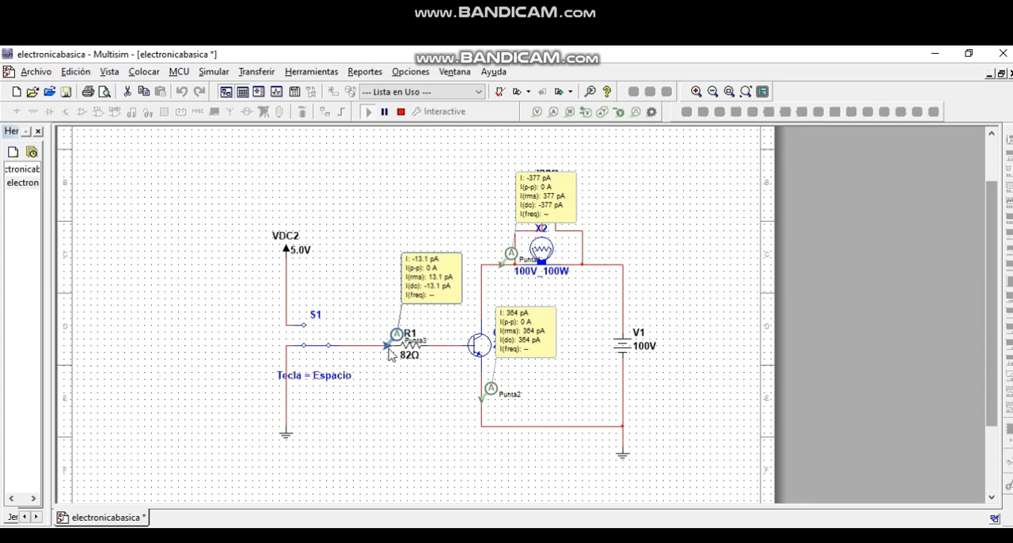
{"action": "left_click_drag", "start_coordinate": [539, 327], "coordinate": [561, 369]}
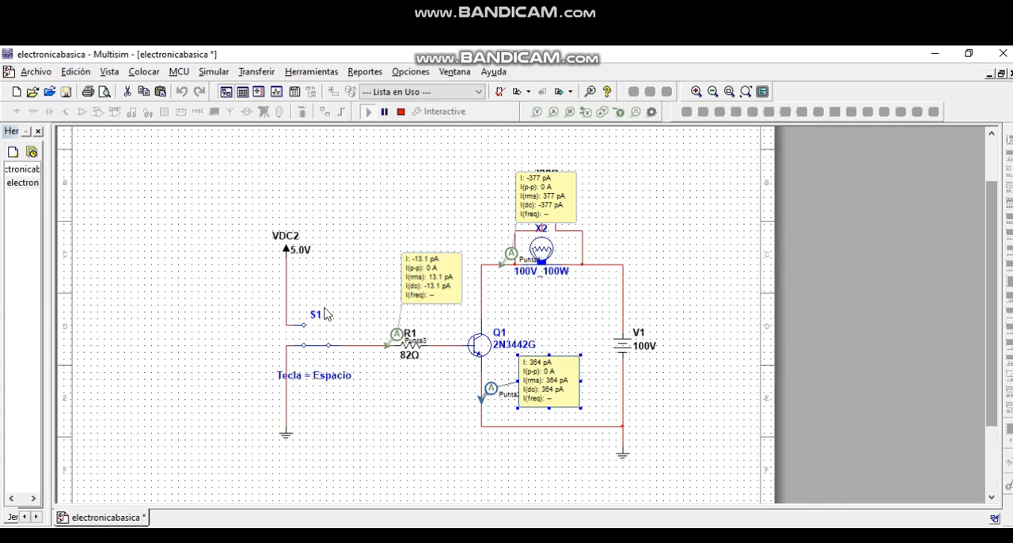
- Restart the simulation and toggle switch S1 to the 5 V VDC2 source
{"action": "left_click", "coordinate": [401, 111]}
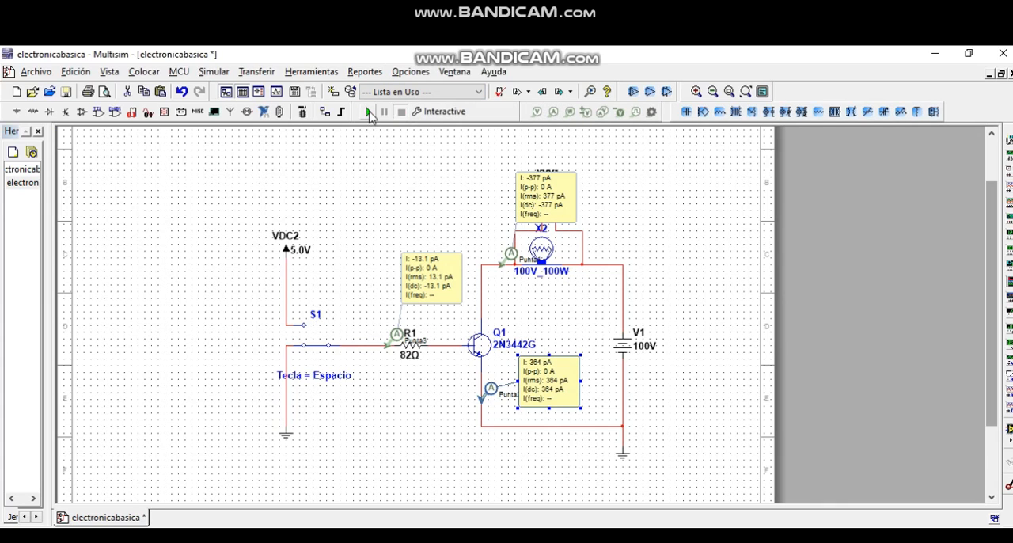
{"action": "left_click", "coordinate": [368, 111]}
{"action": "left_click", "coordinate": [314, 350]}
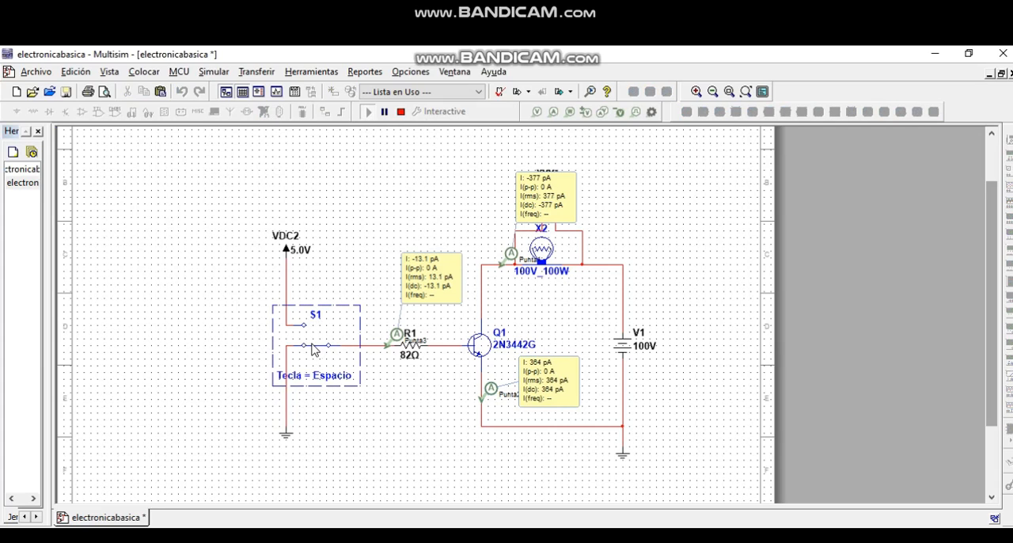
{"action": "left_click", "coordinate": [323, 351]}
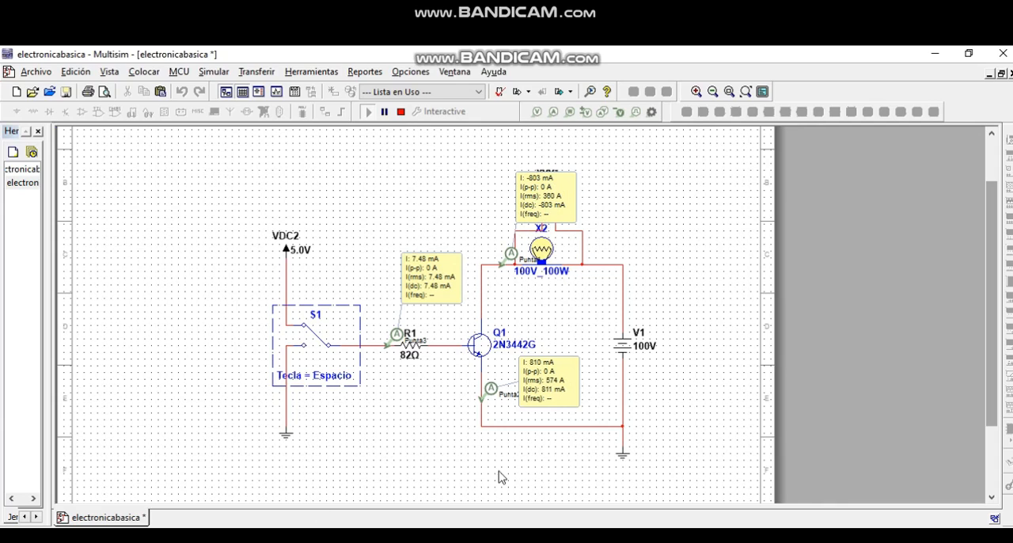
- Move the collector probe's readout off multimeter XMM1 and open the multimeter to measure the lamp voltage
{"action": "left_click", "coordinate": [560, 204]}
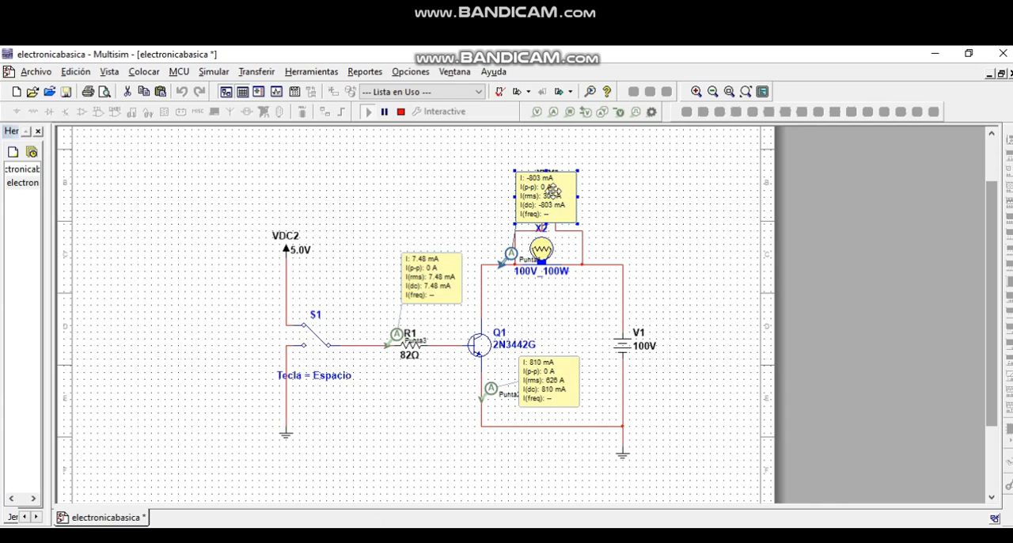
{"action": "left_click_drag", "start_coordinate": [546, 187], "coordinate": [476, 187]}
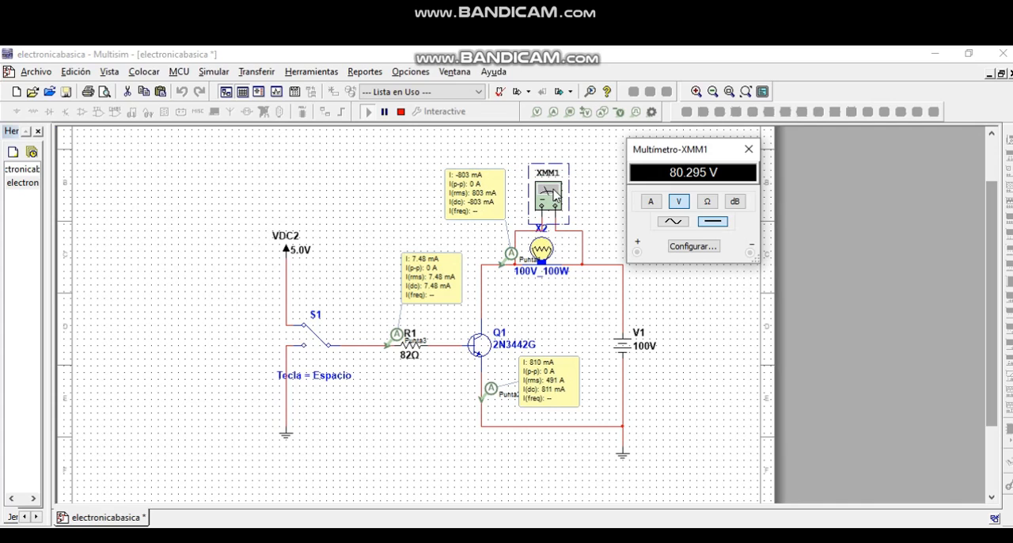
{"action": "double_click", "coordinate": [548, 193]}
- In Paint, retrace the red check mark at Ic=1A and add a red check mark beside the 50mA base current
{"action": "key", "text": "alt+Tab"}
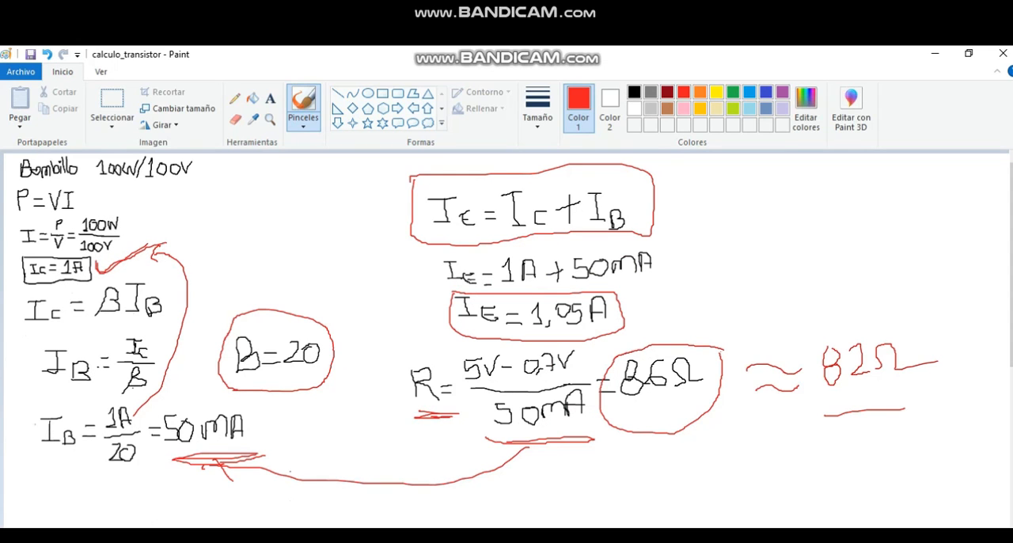
{"action": "key", "text": "alt+Tab"}
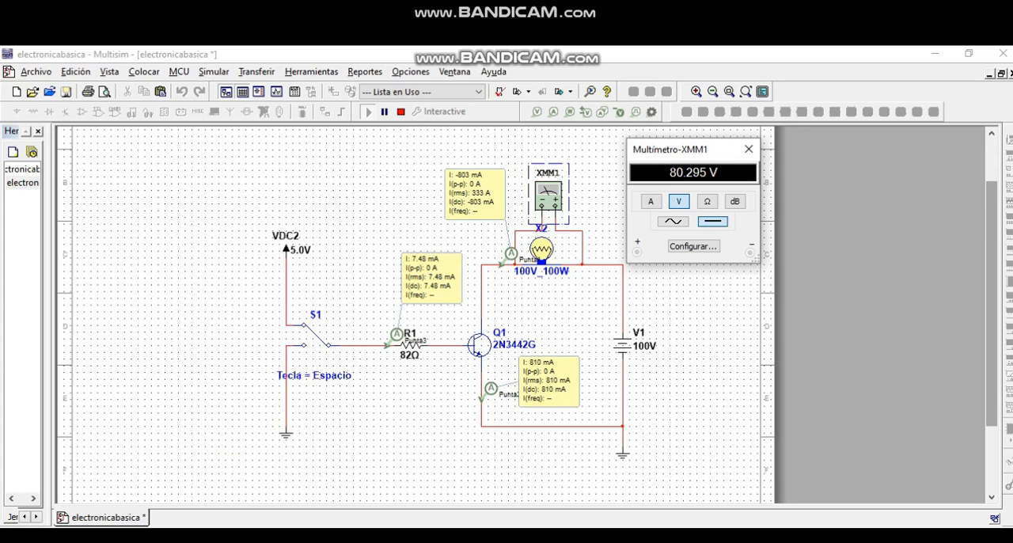
{"action": "key", "text": "alt+Tab"}
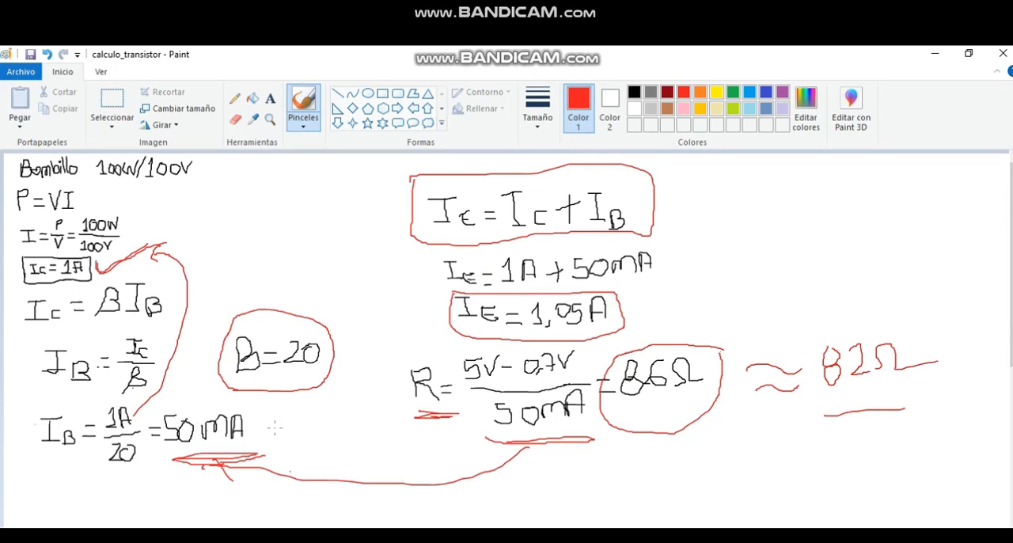
{"action": "left_click_drag", "start_coordinate": [271, 428], "coordinate": [345, 401]}
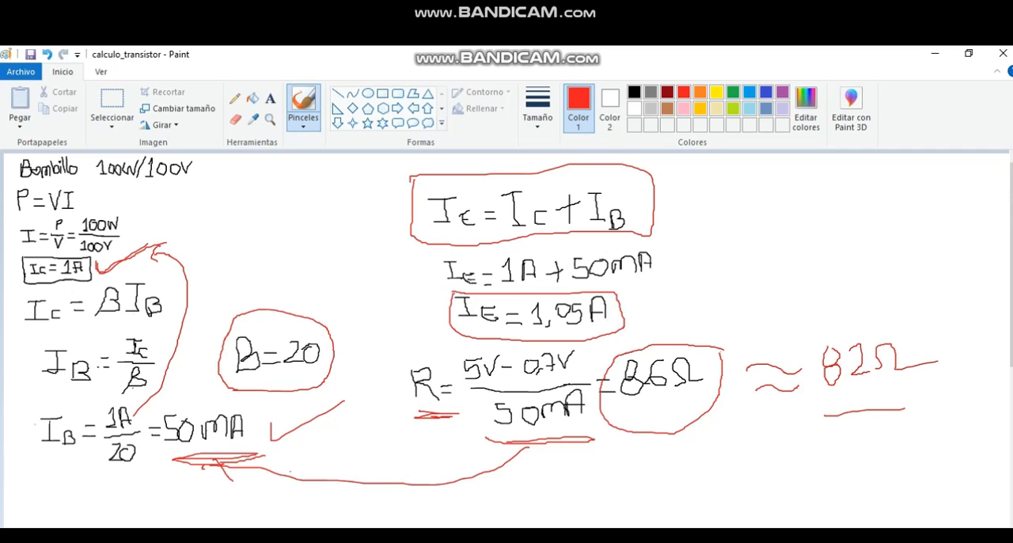
- Switch back to Multisim and examine the three probe currents and the multimeter's lamp voltage
{"action": "key", "text": "alt+Tab"}
{"action": "key", "text": "alt+Tab"}
{"action": "key", "text": "alt+Tab"}
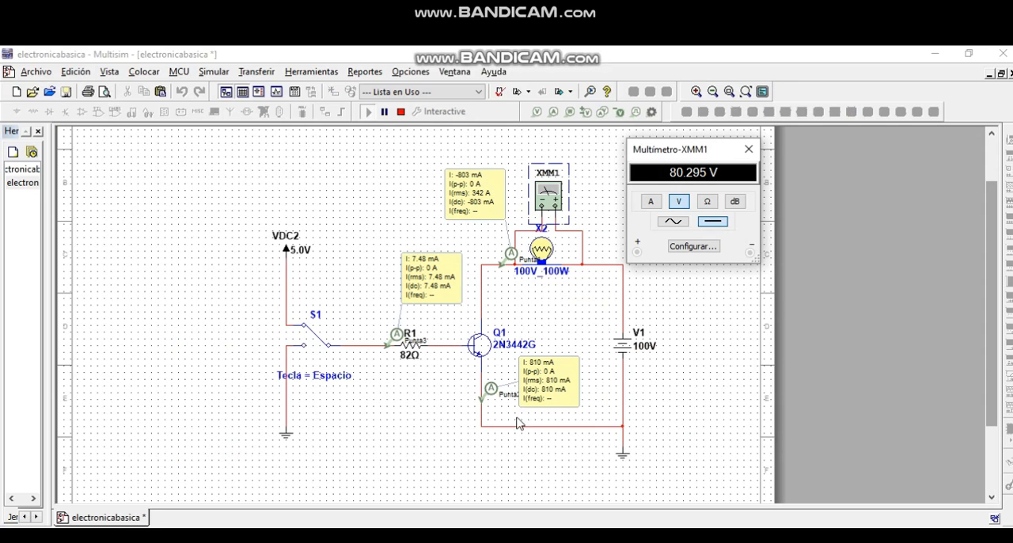
{"action": "left_click", "coordinate": [618, 378]}
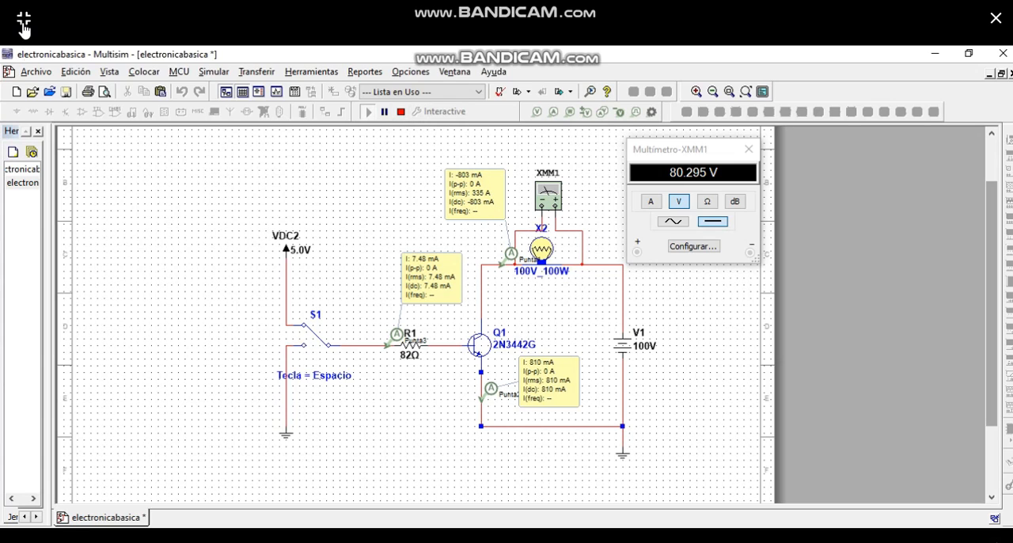
{"action": "left_click", "coordinate": [24, 22]}
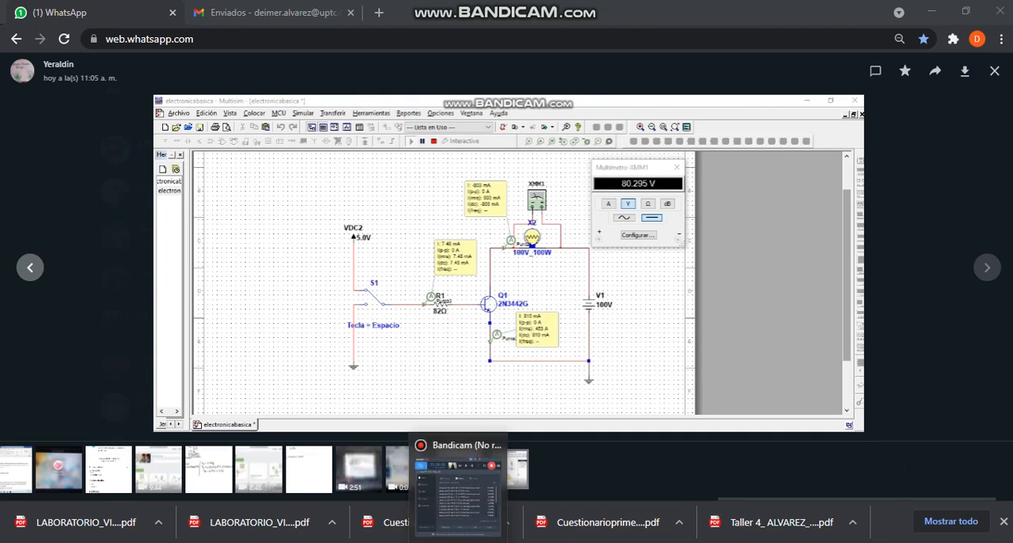
{"action": "left_click", "coordinate": [479, 534]}
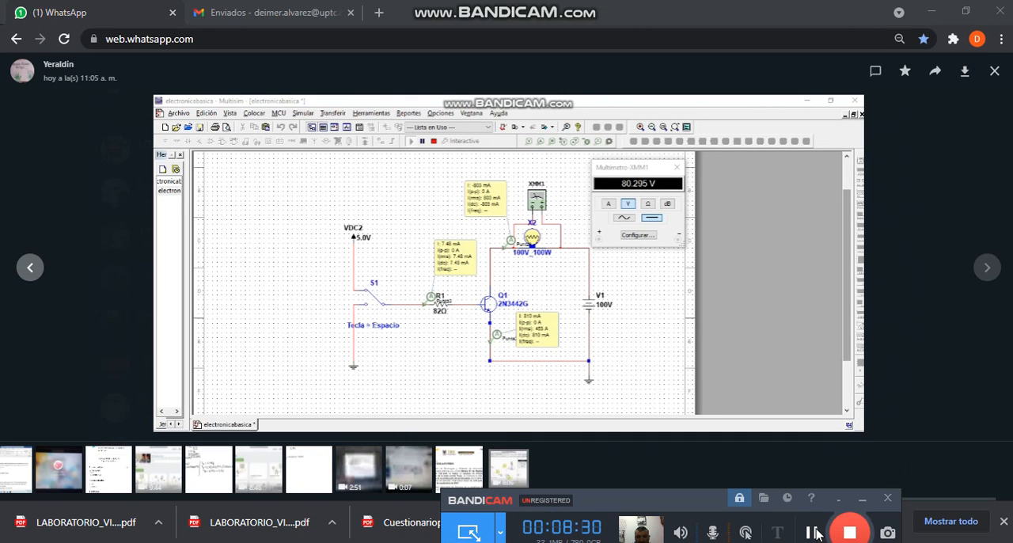